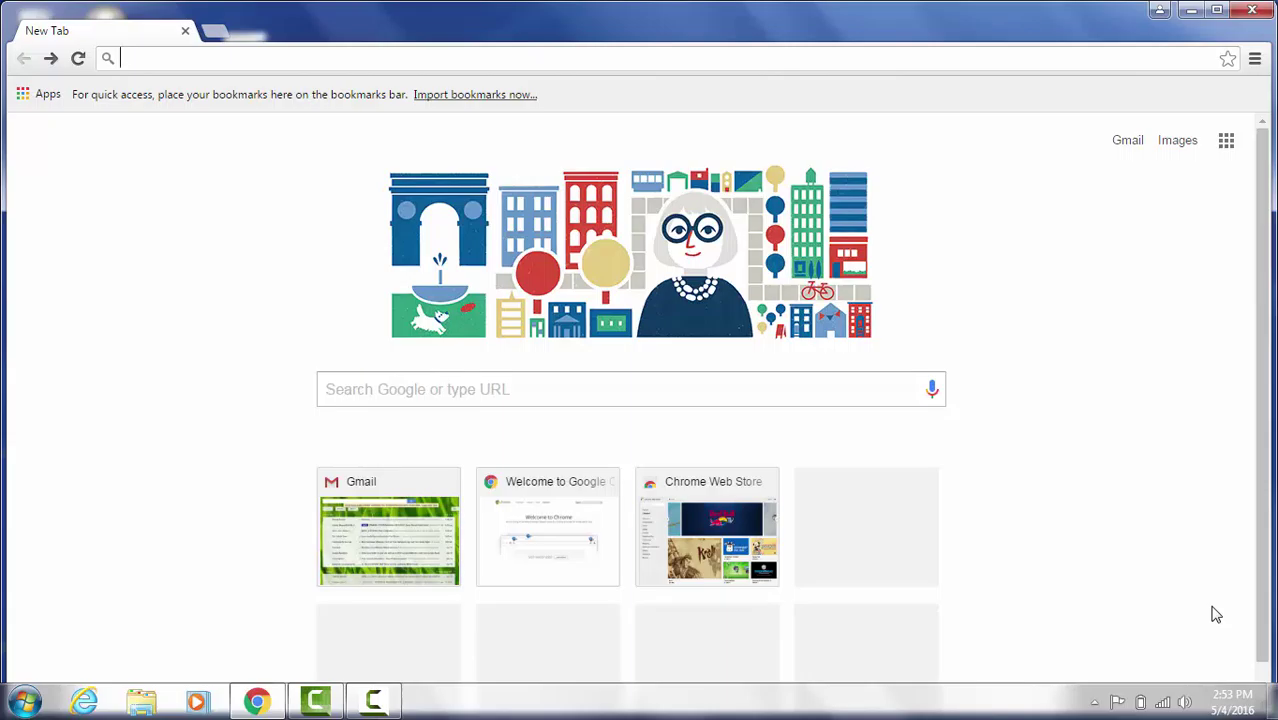
text(www.gm)
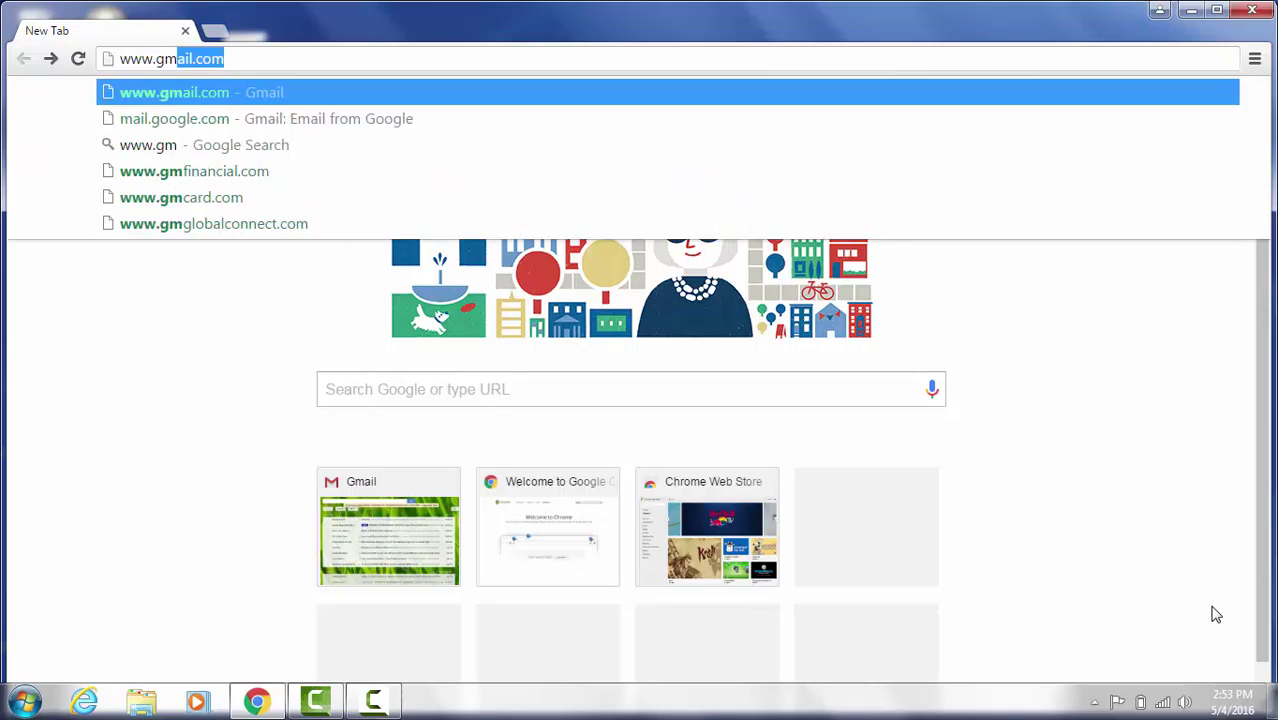
text(ail.com)
key(Return)
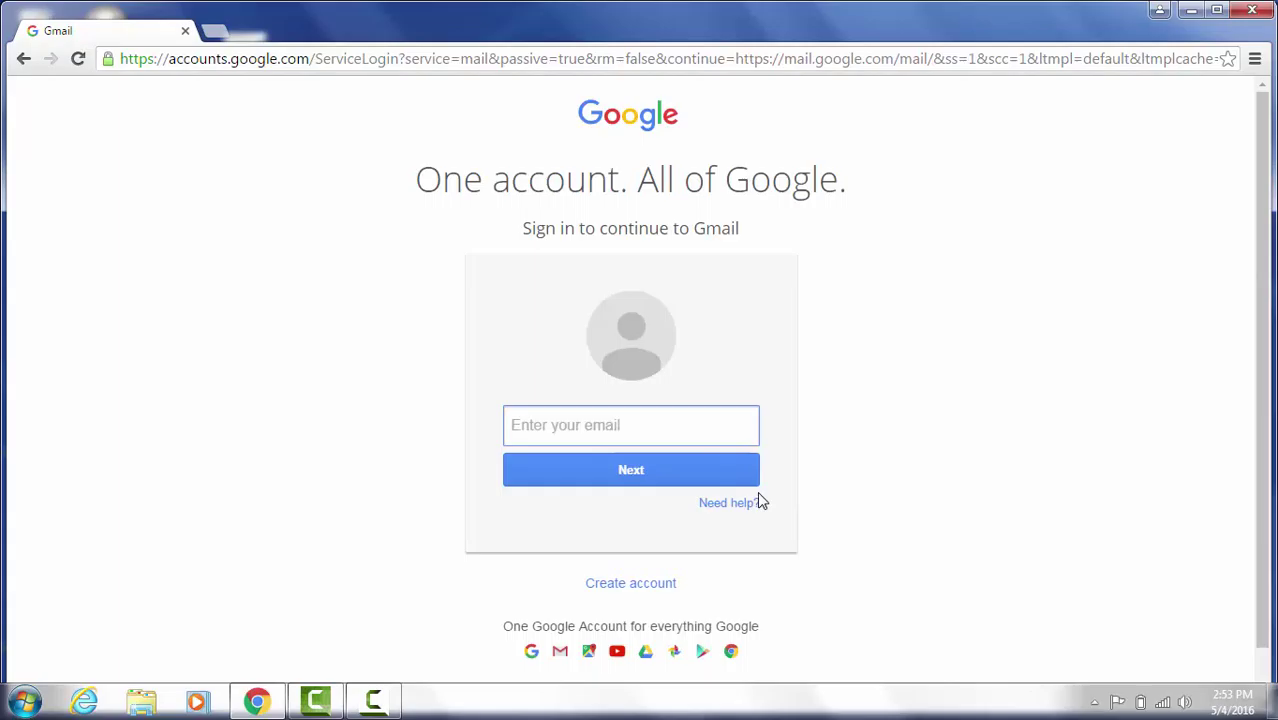
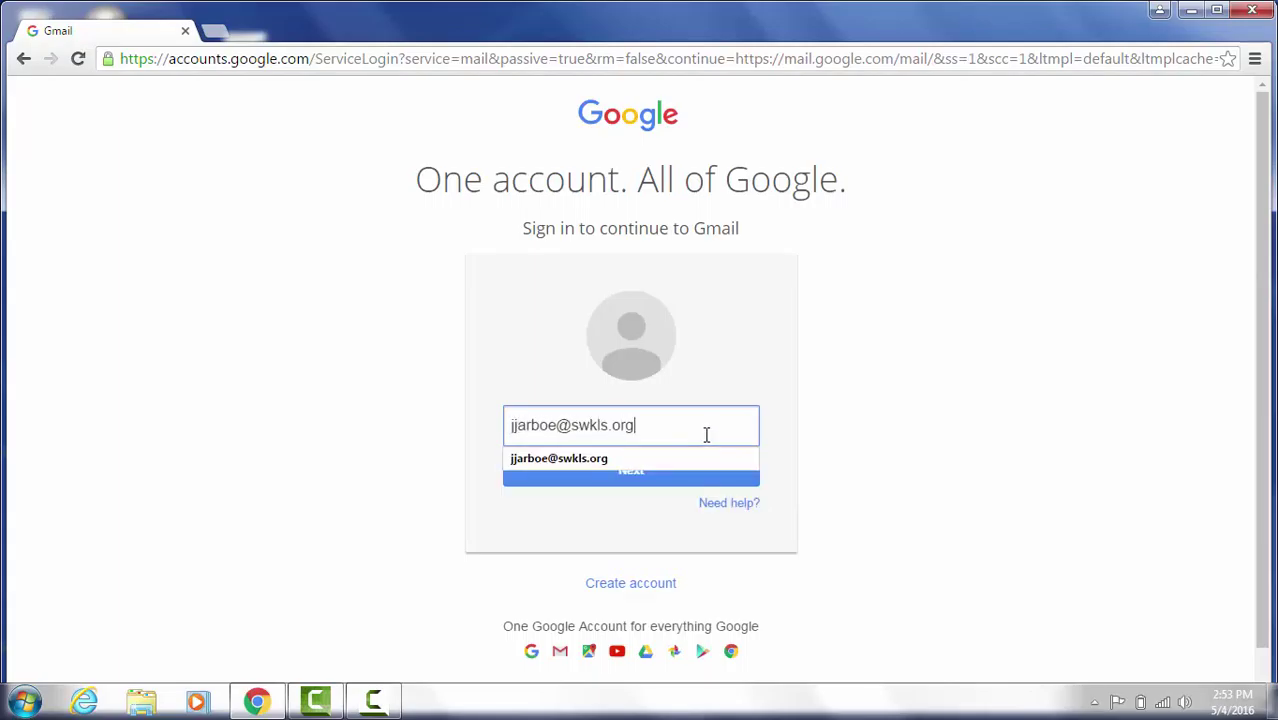
click(632, 480)
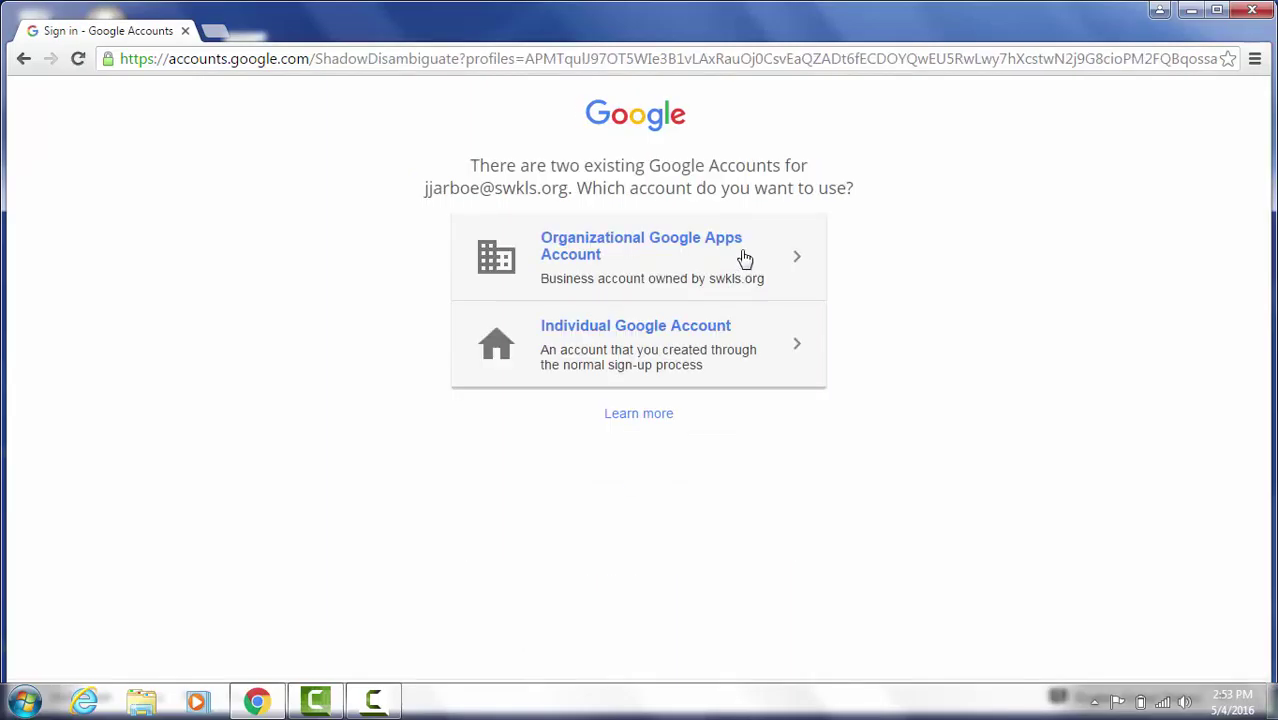
Step: Choose the organizational Google Apps account and sign in with its password
click(745, 259)
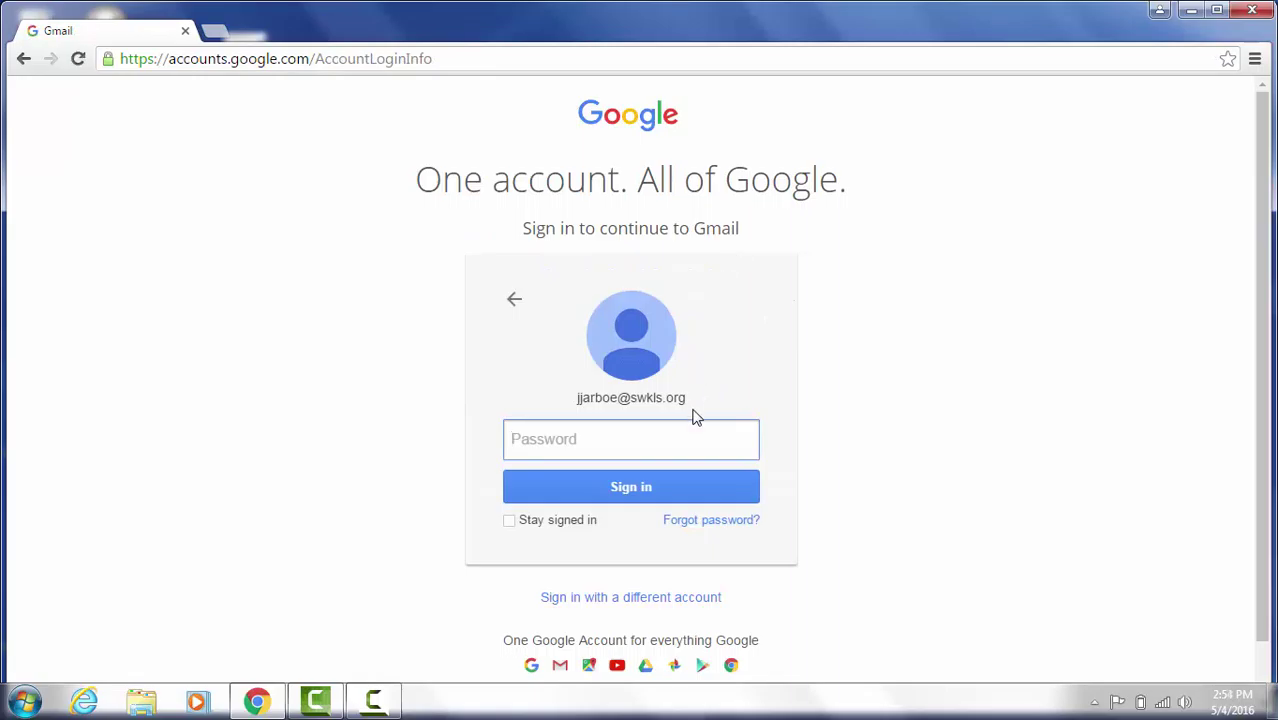
text(********)
click(630, 502)
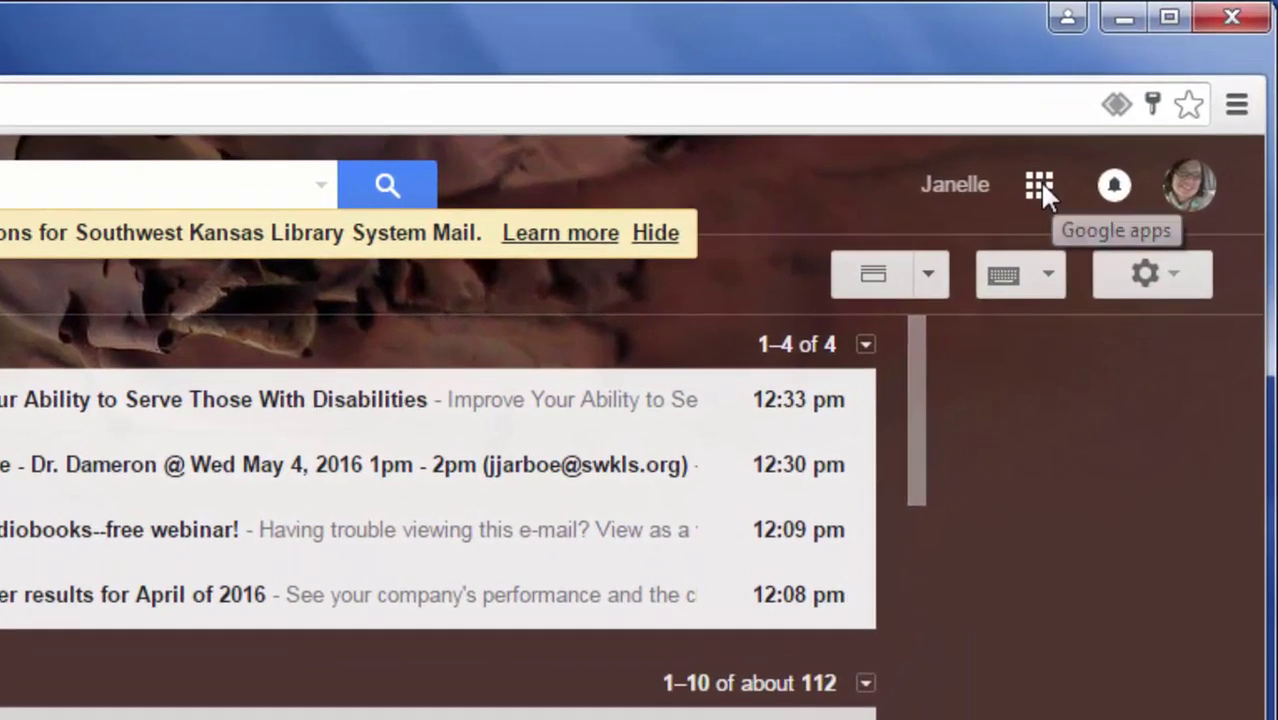
Step: Open Google Drive from the apps grid and create a new Google Form via New > More
click(1139, 111)
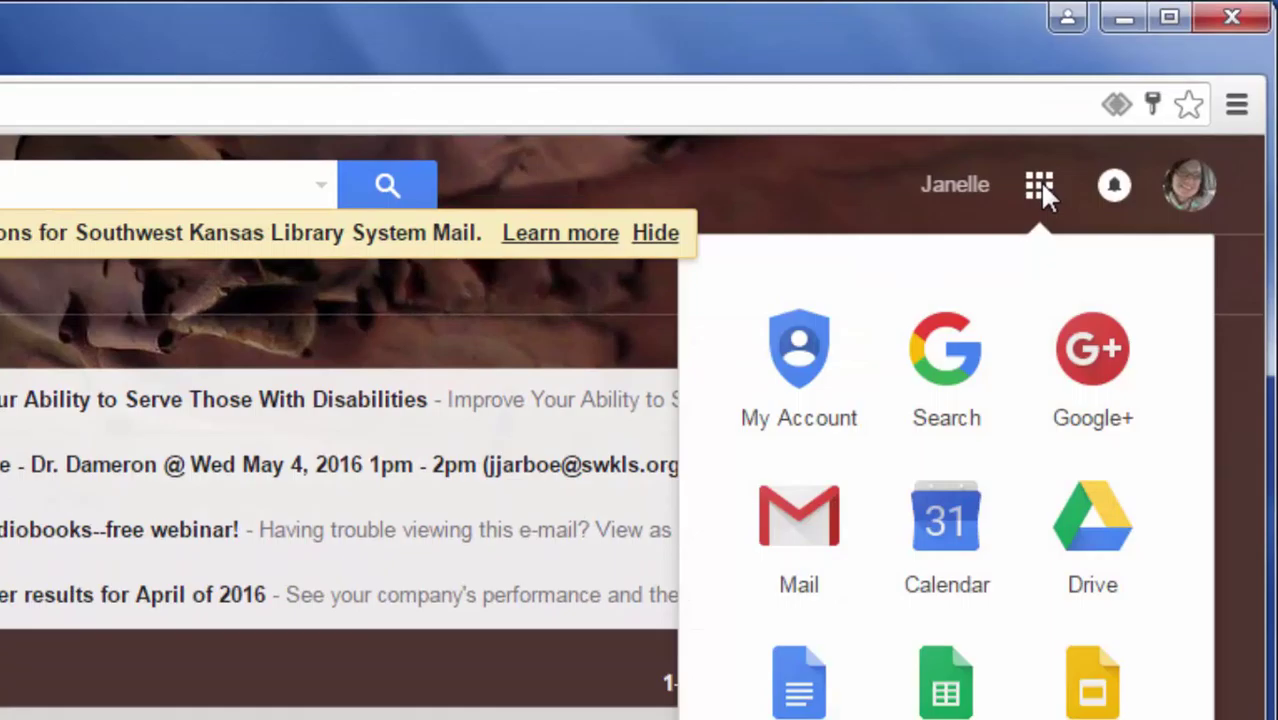
click(1097, 562)
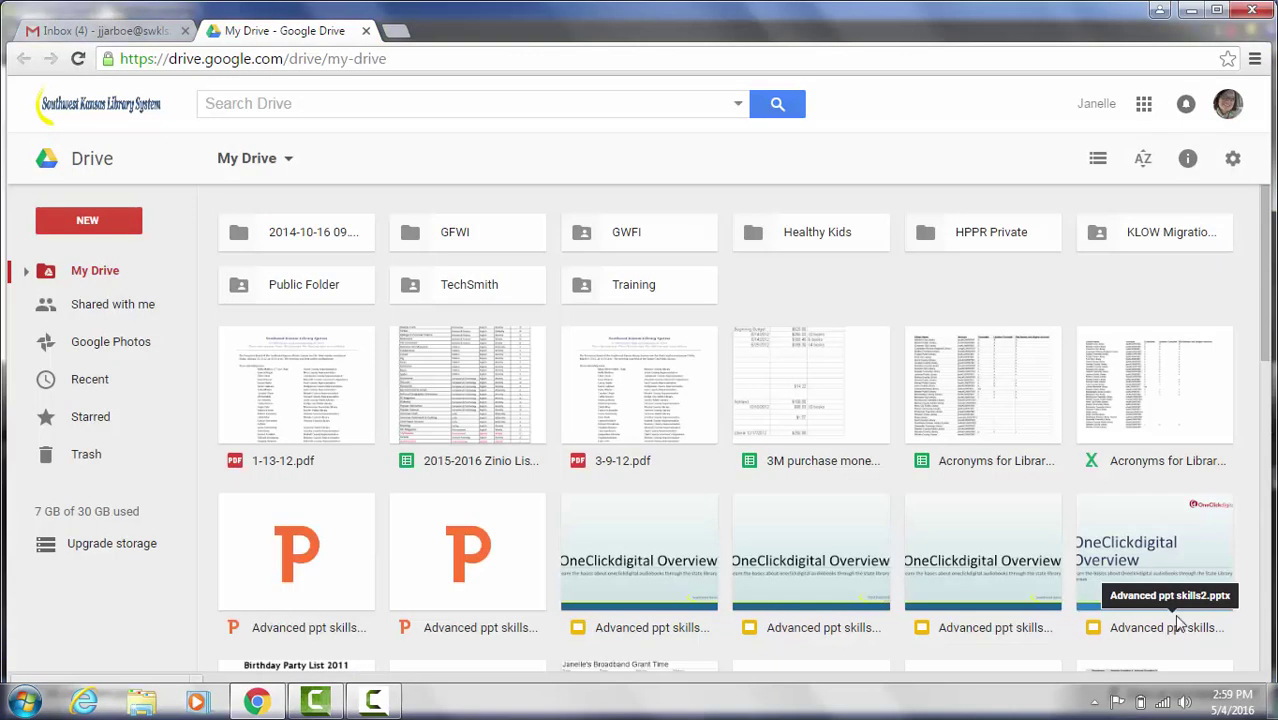
click(70, 225)
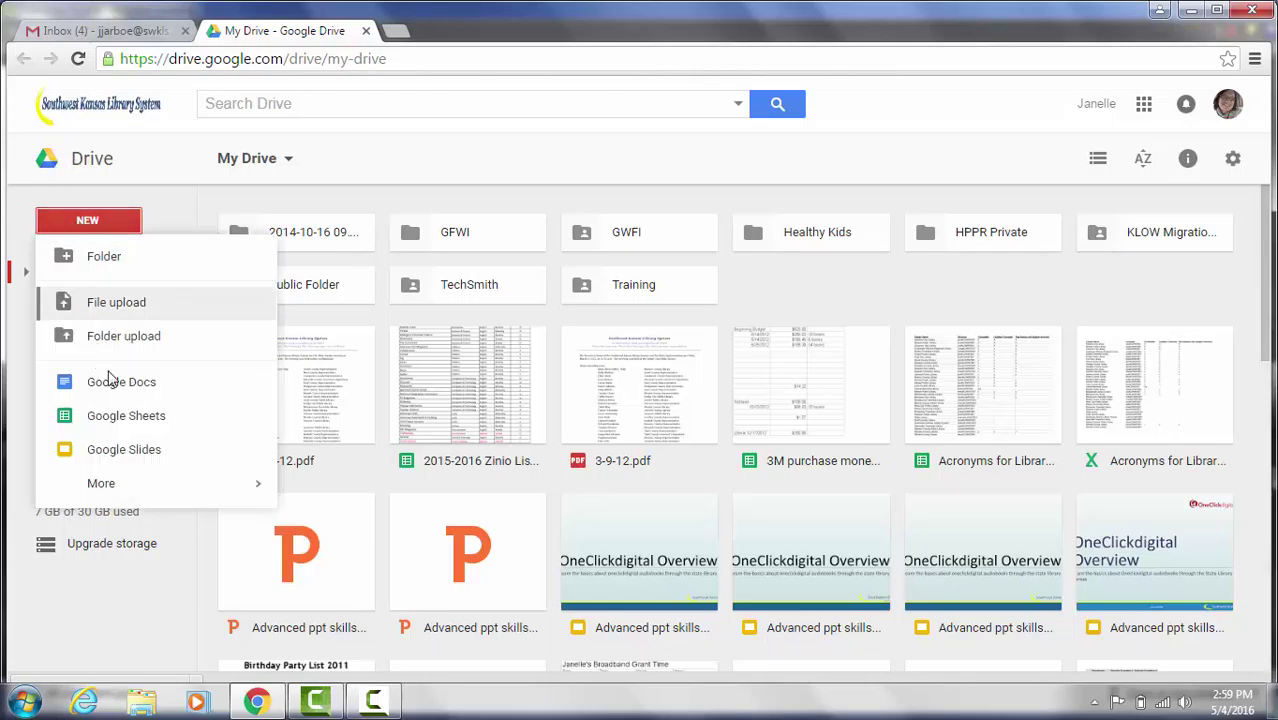
mouse_move(125, 481)
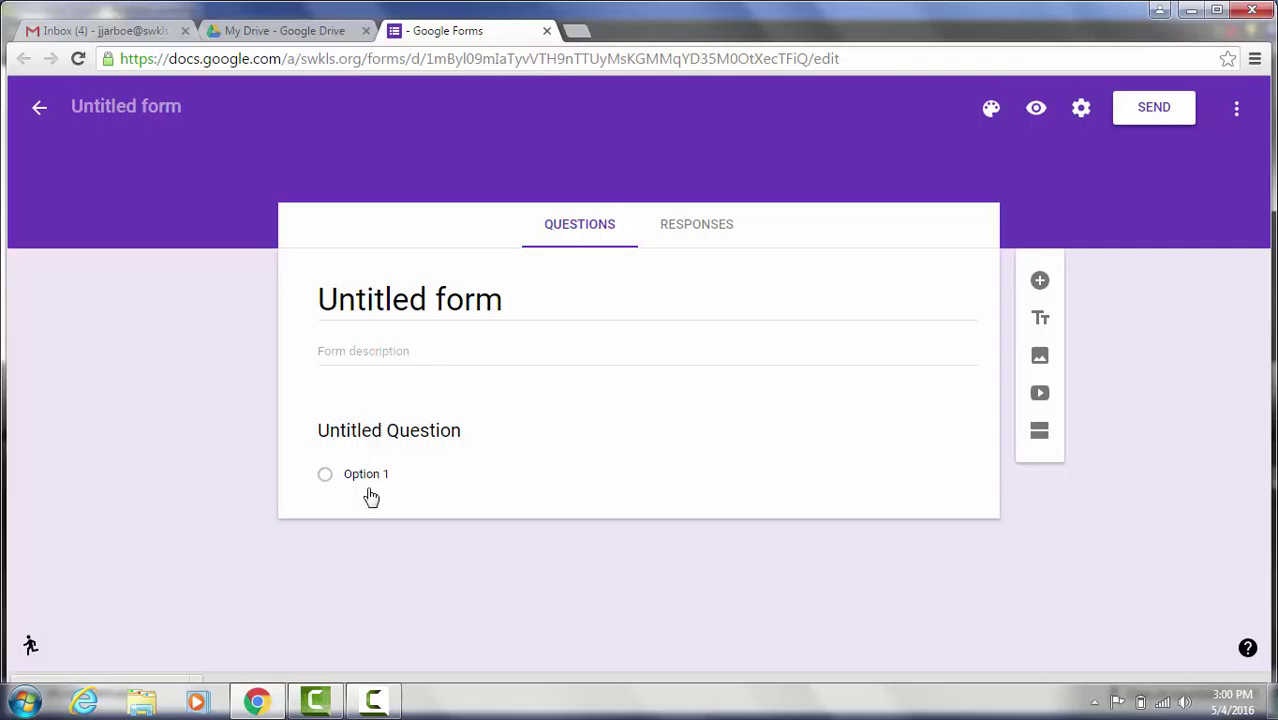
Step: Rename the untitled form to 'Summer Reading Registration 2016' so it becomes the form title
click(155, 104)
text(Summer)
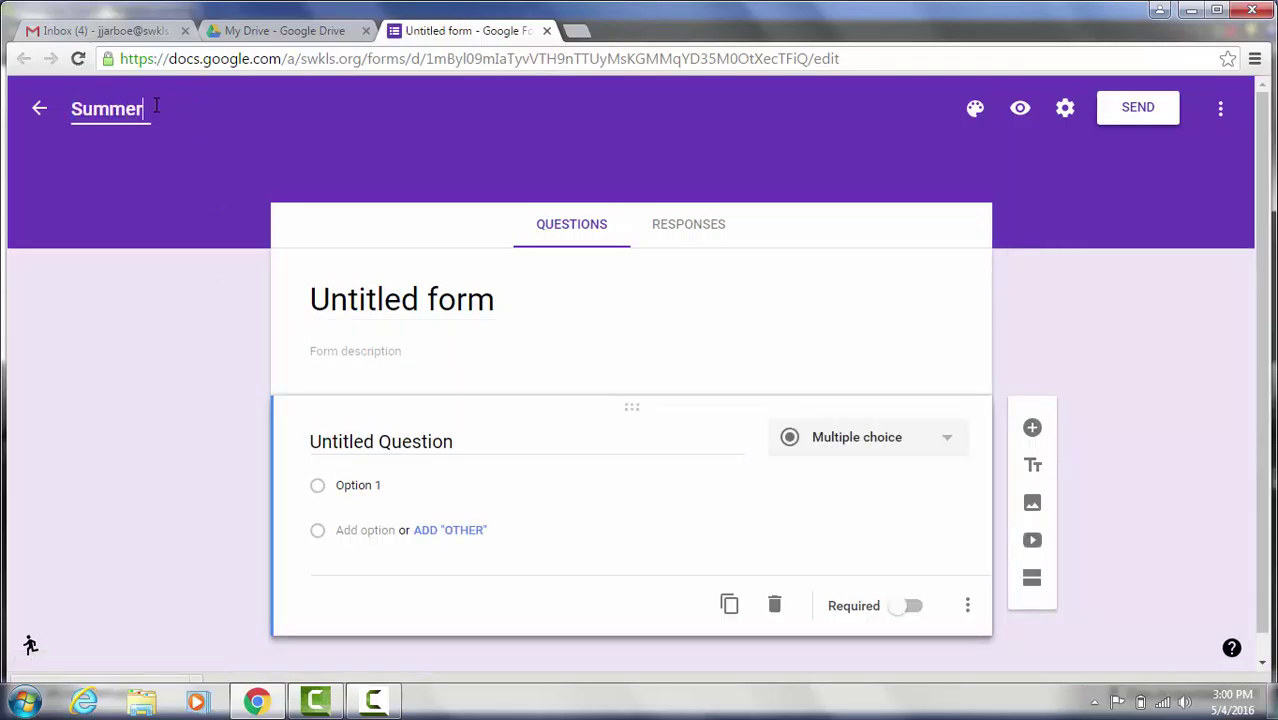
text( Peading Regis)
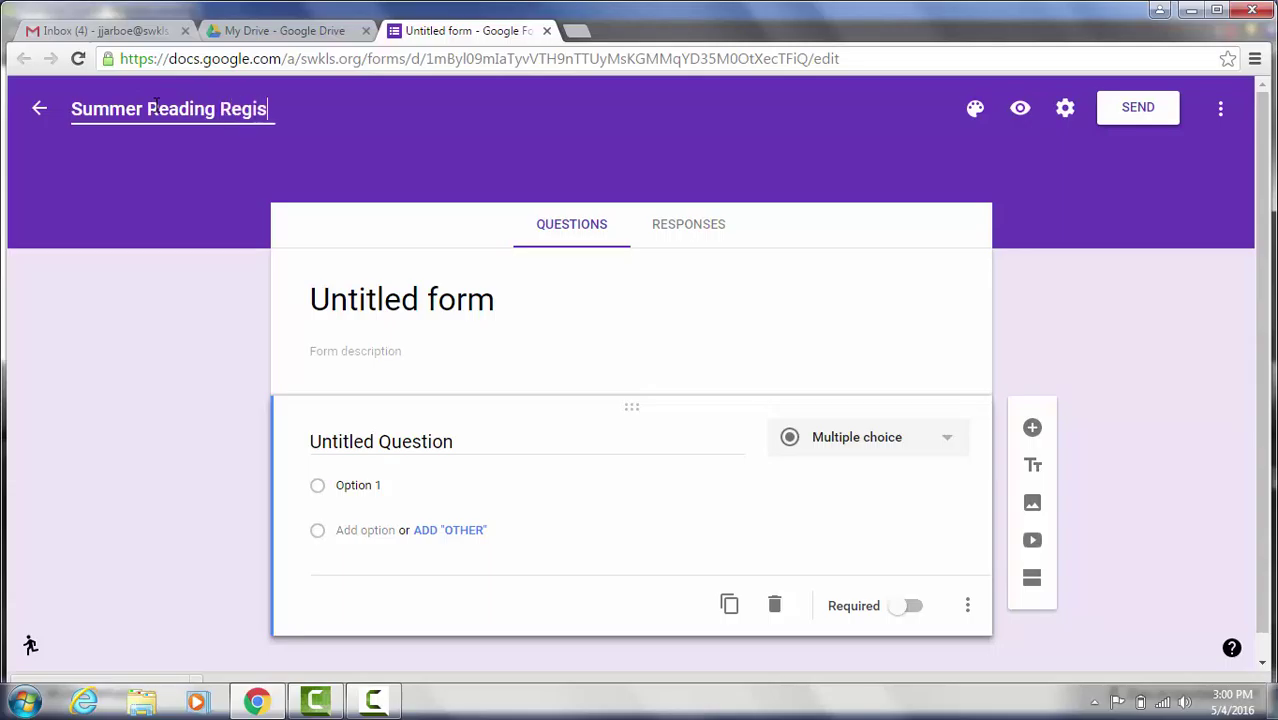
text(tration 2016)
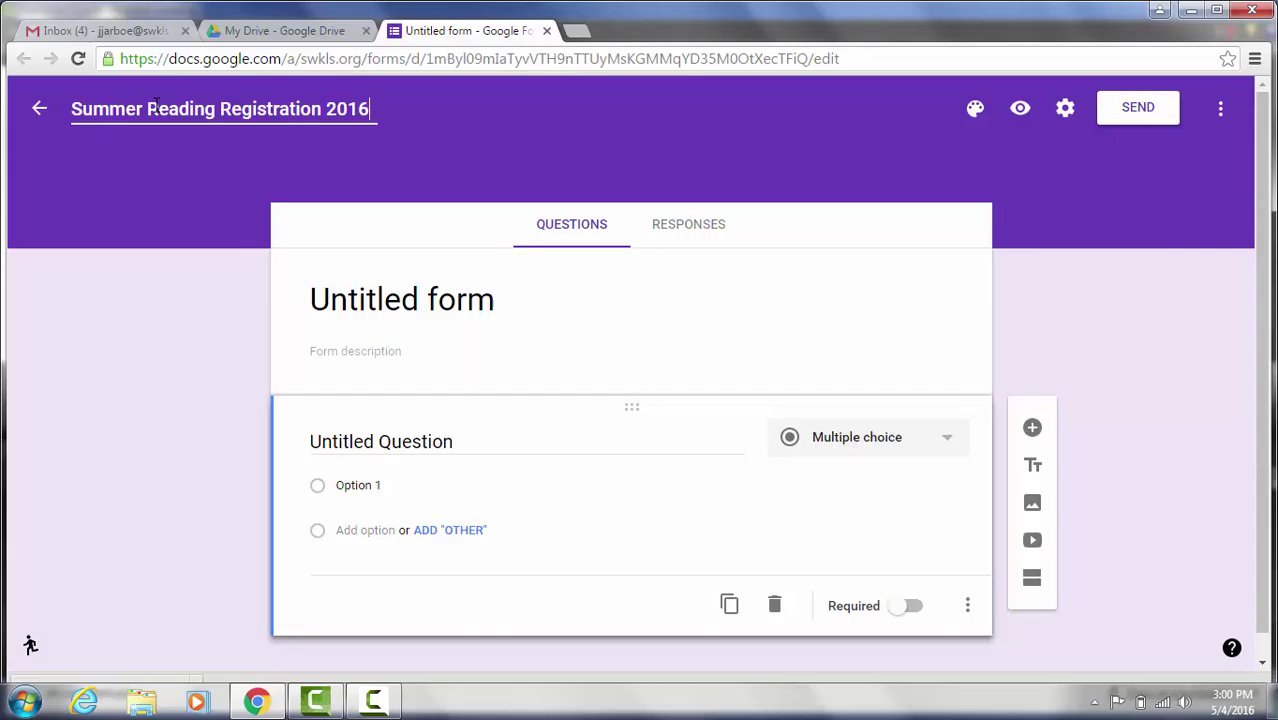
click(345, 306)
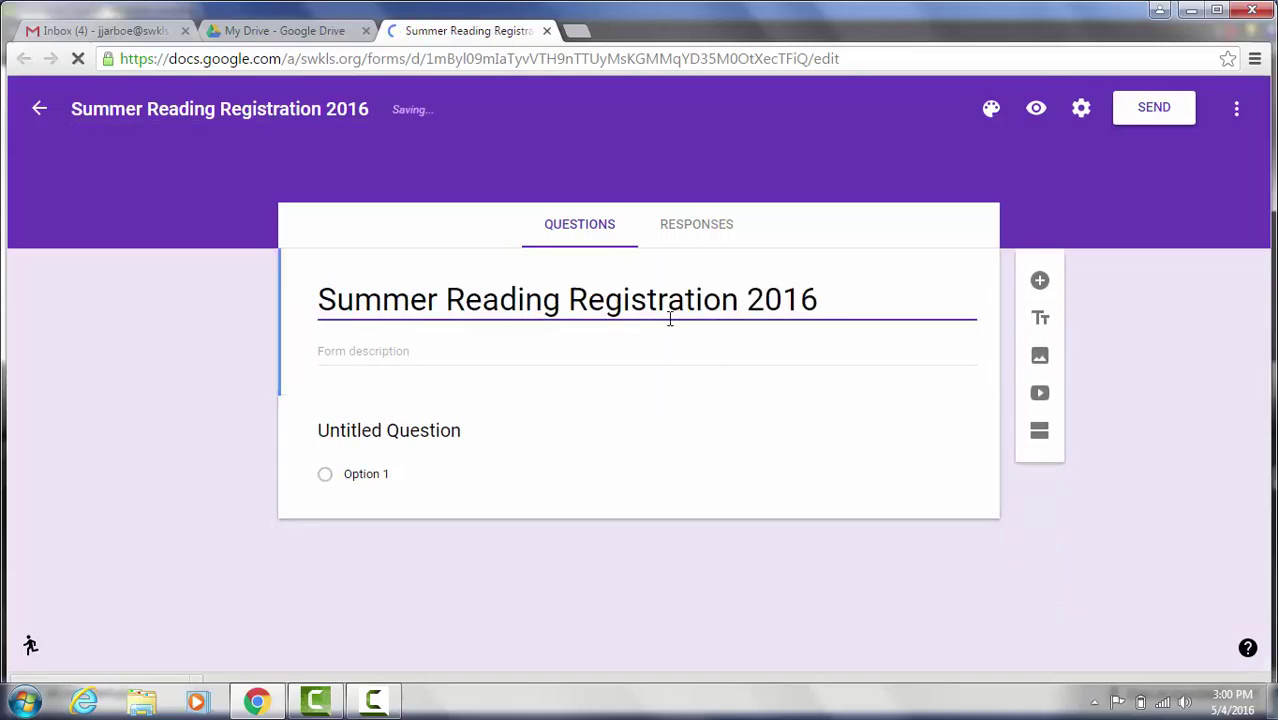
click(422, 353)
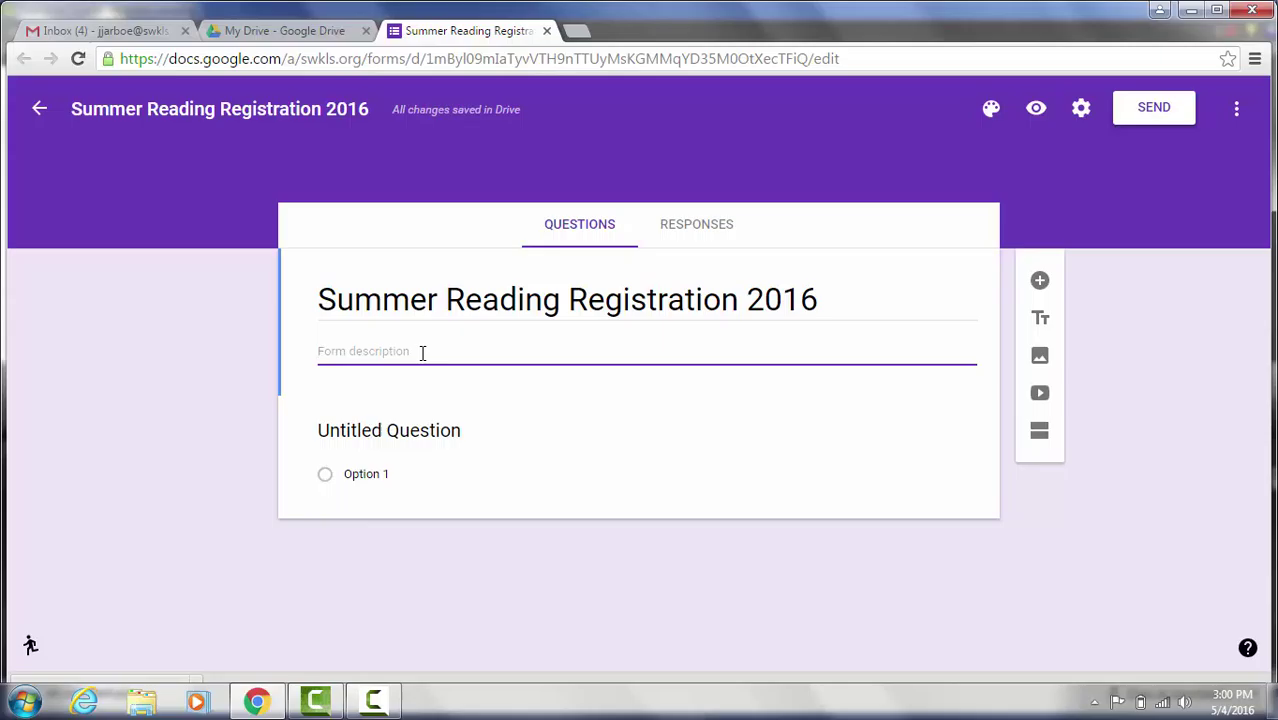
Step: Title the first question 'First Name', set it to Short answer and mark it required
click(441, 430)
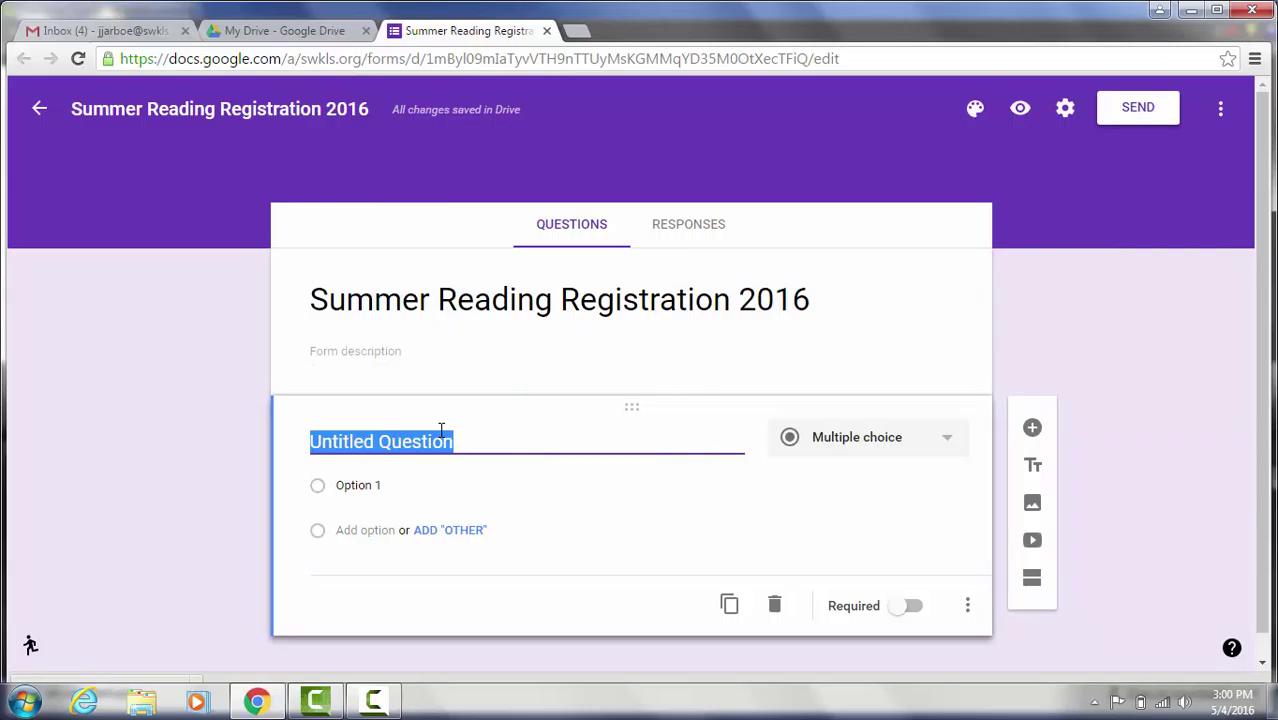
text(First Name)
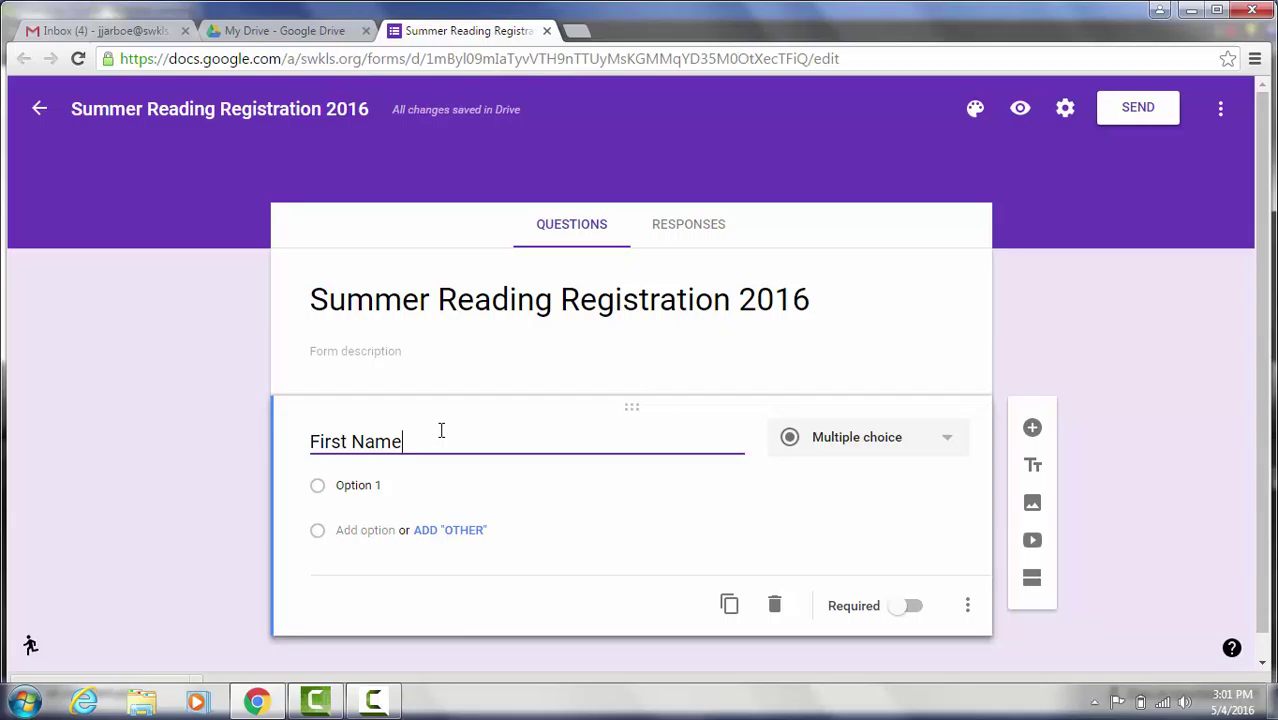
click(953, 437)
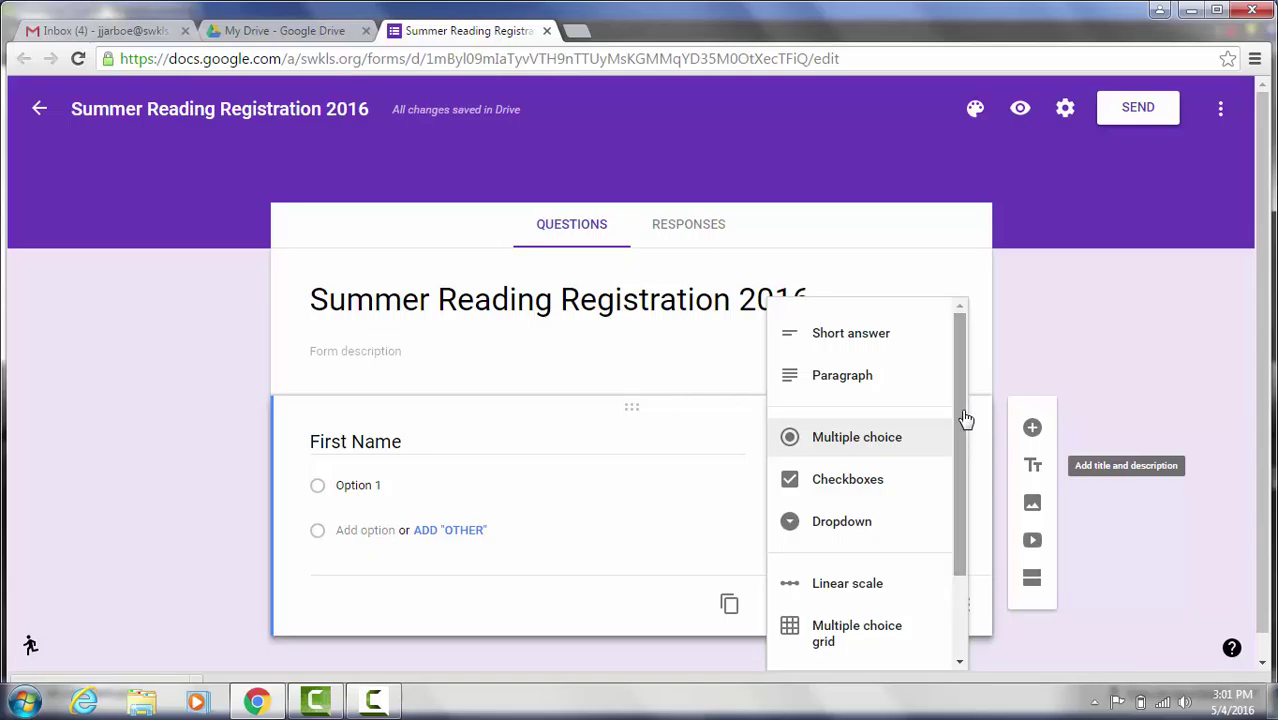
click(873, 341)
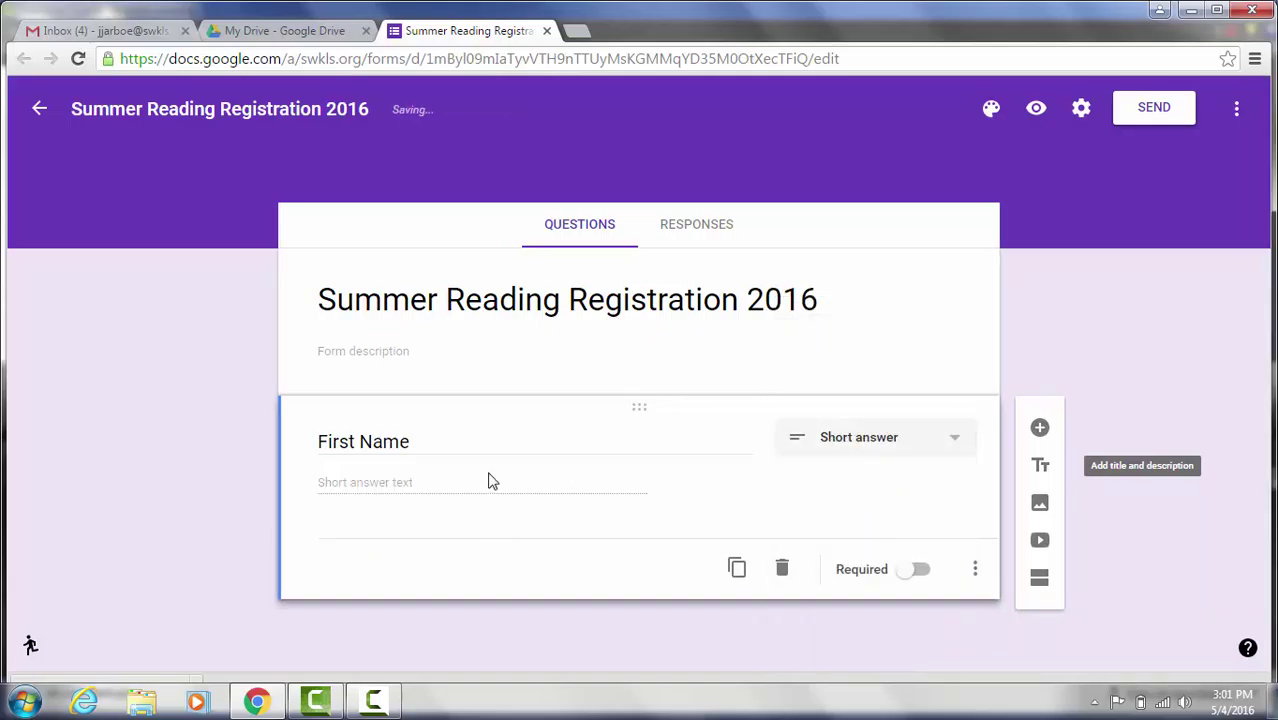
click(920, 572)
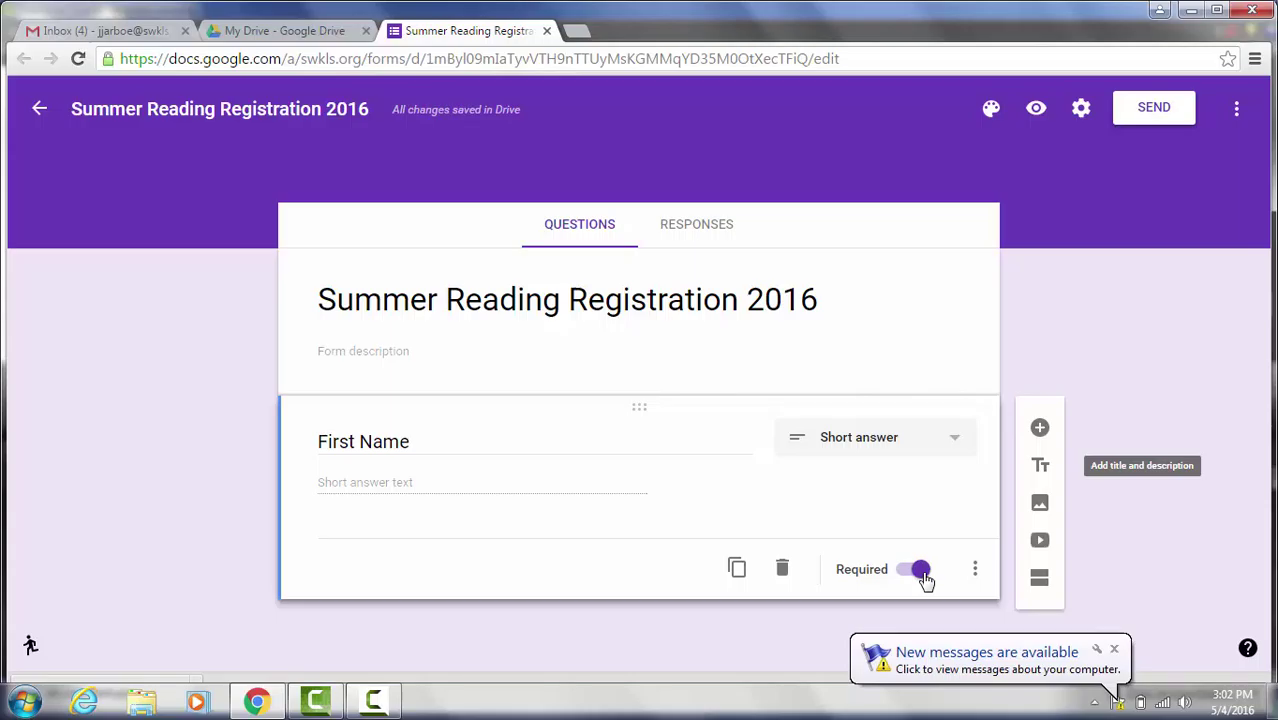
click(1113, 649)
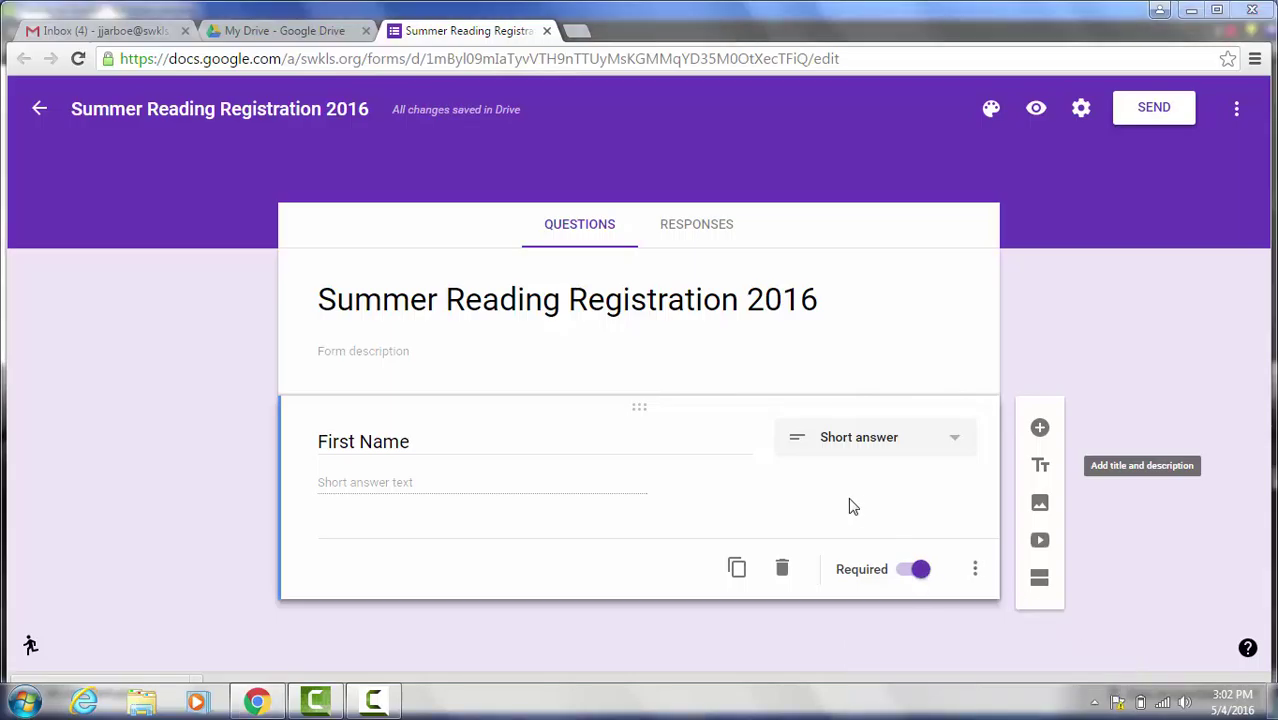
Step: Add a 'Last Name' question set to Short answer and marked required
click(1040, 430)
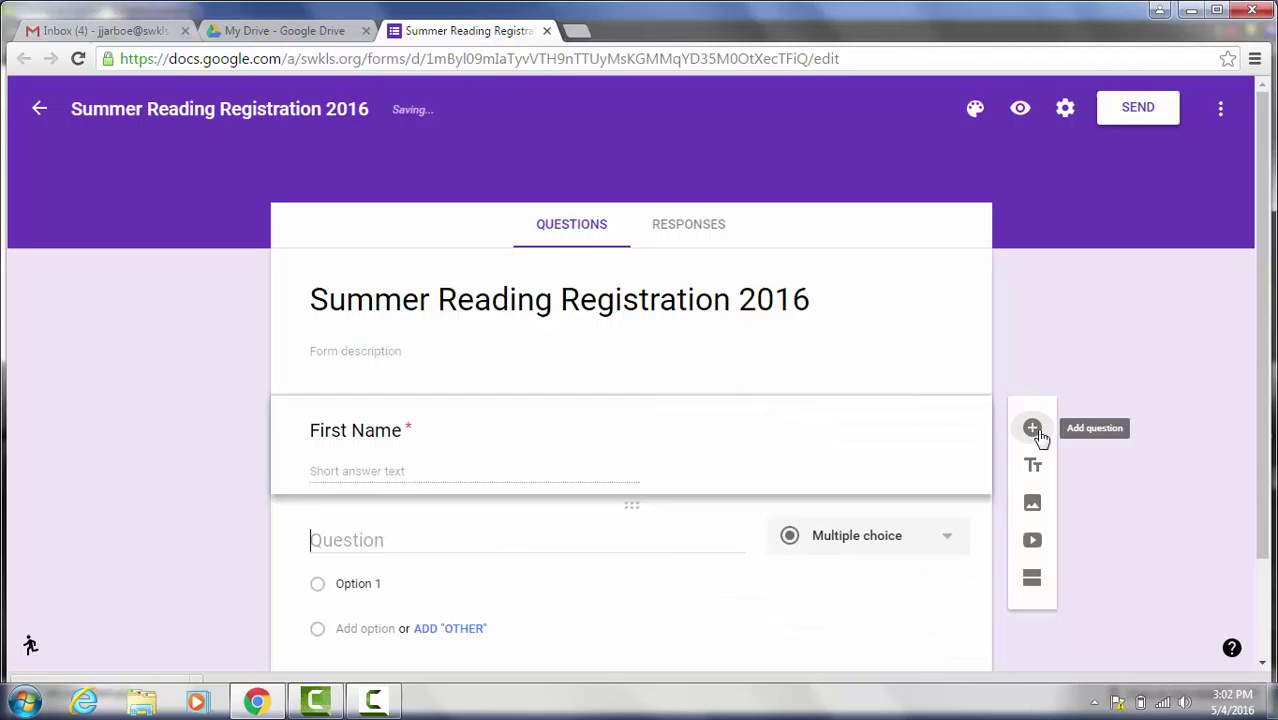
text(Last Name)
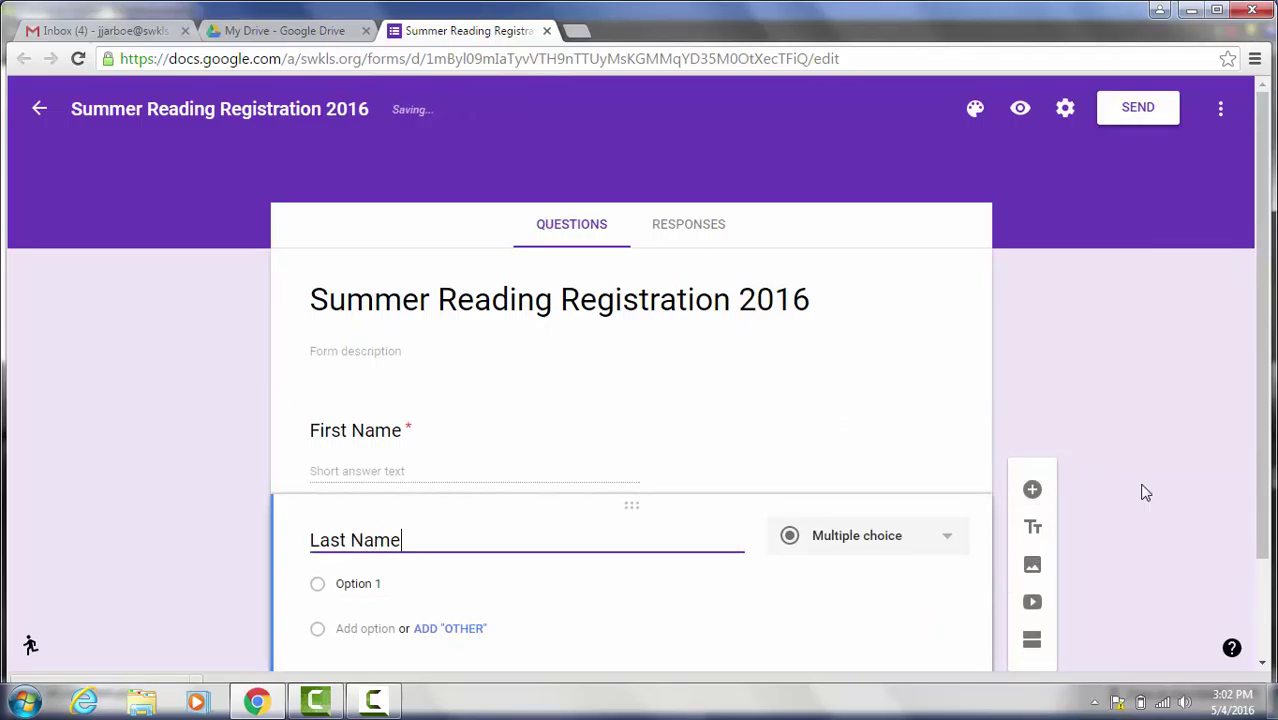
scroll(1265, 430, down, 1)
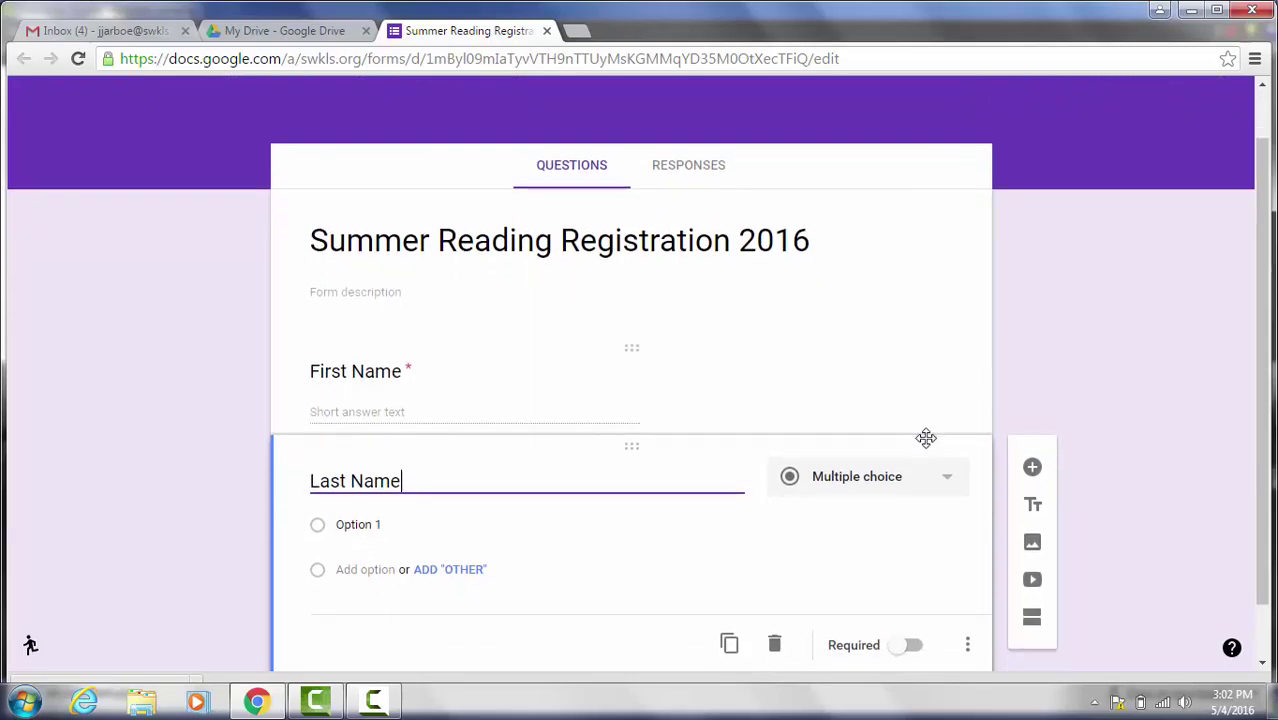
click(918, 485)
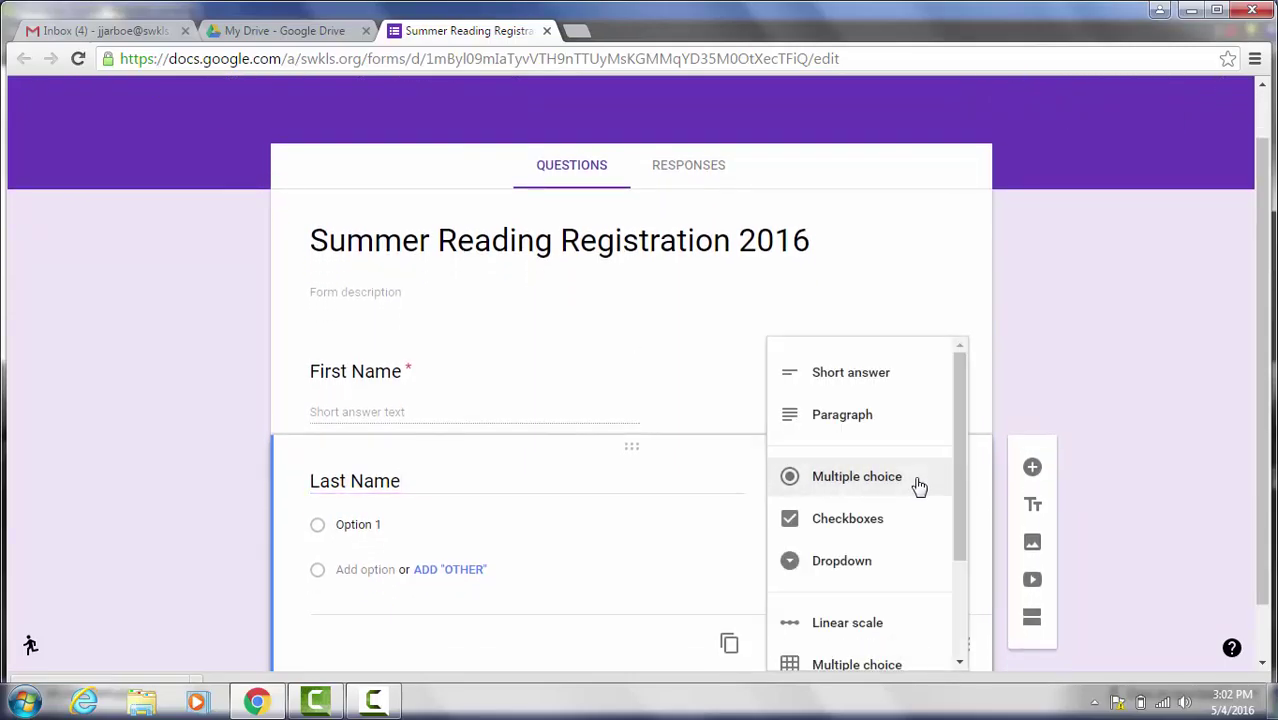
click(867, 380)
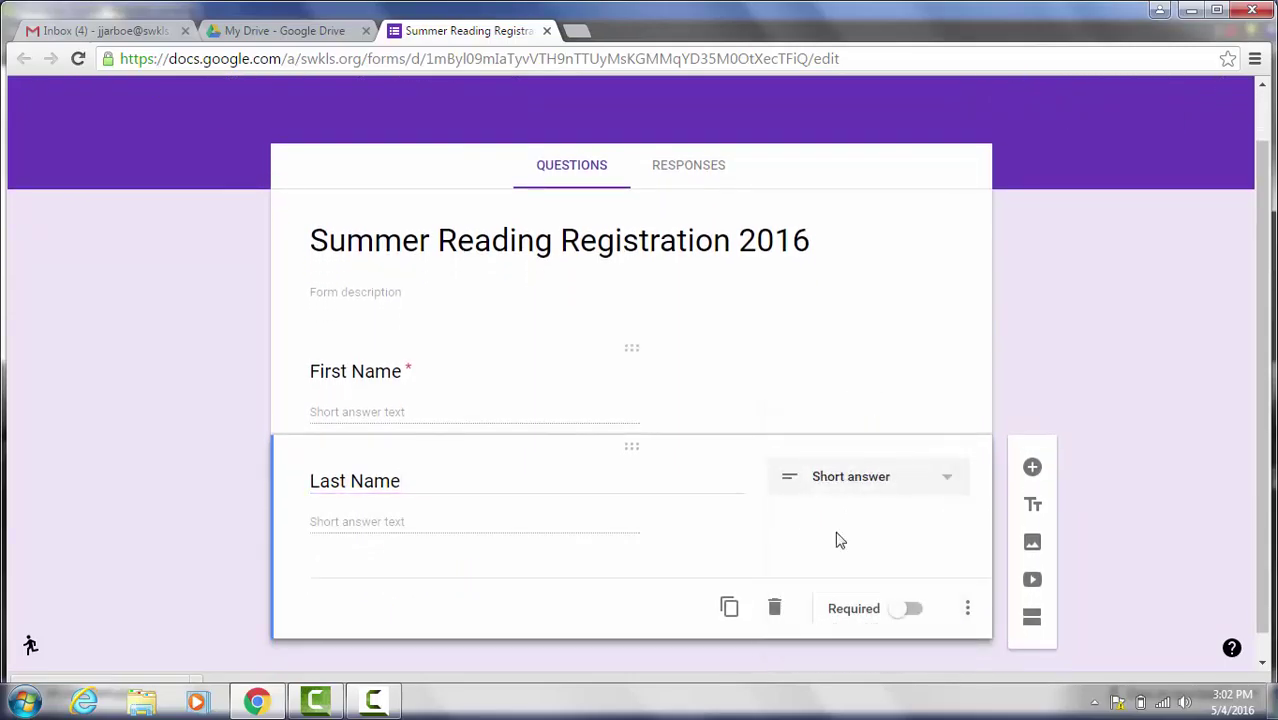
click(910, 610)
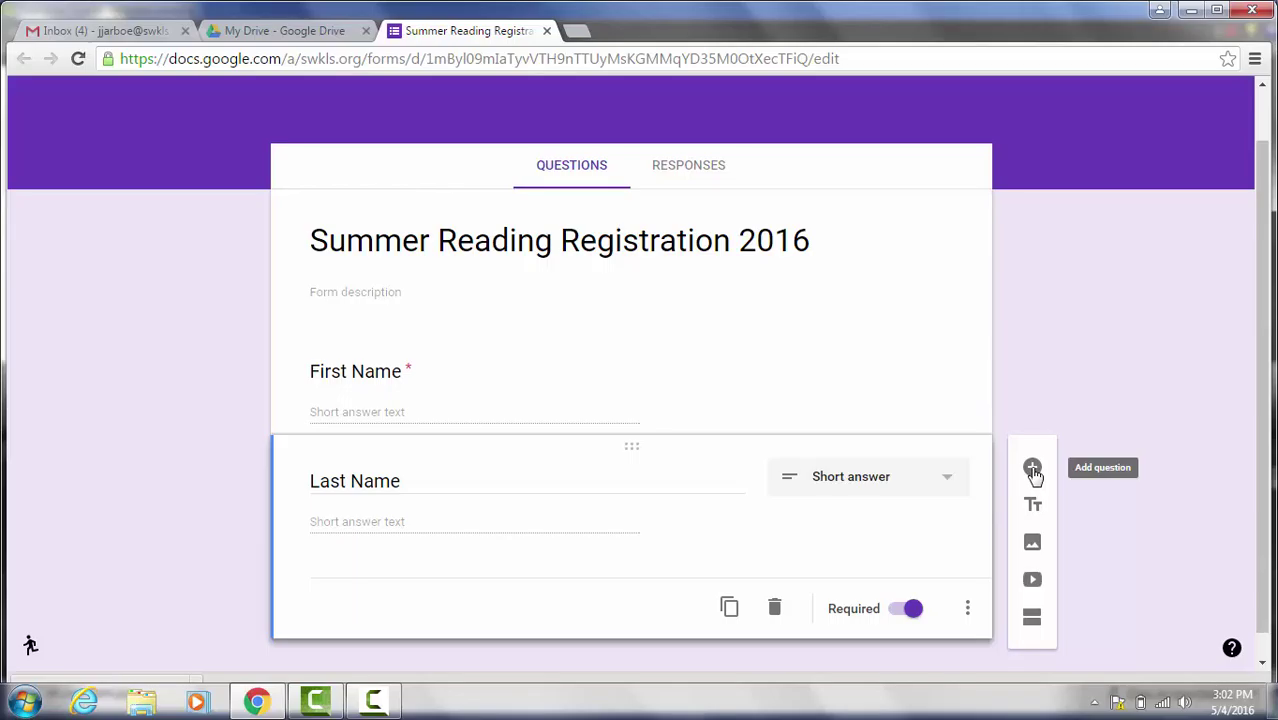
Step: Add a third question titled 'I am 18 years or older...', correcting the typos
click(1033, 470)
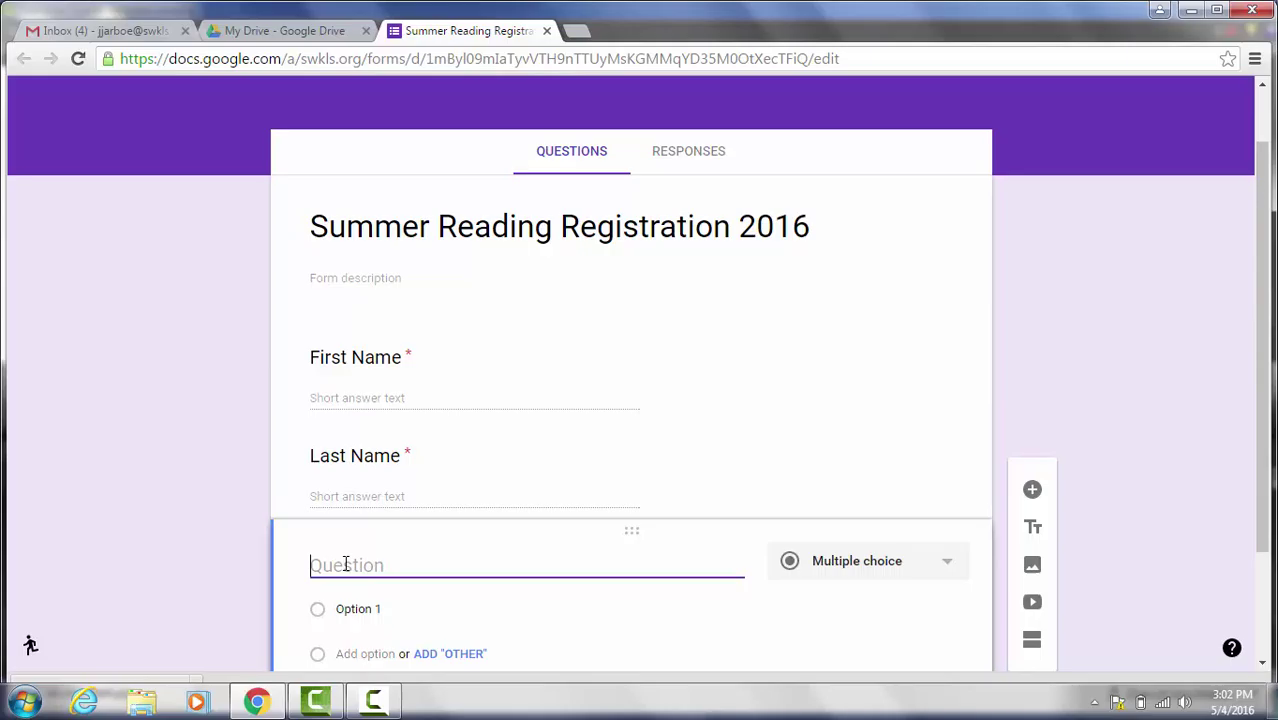
text(I am am 1)
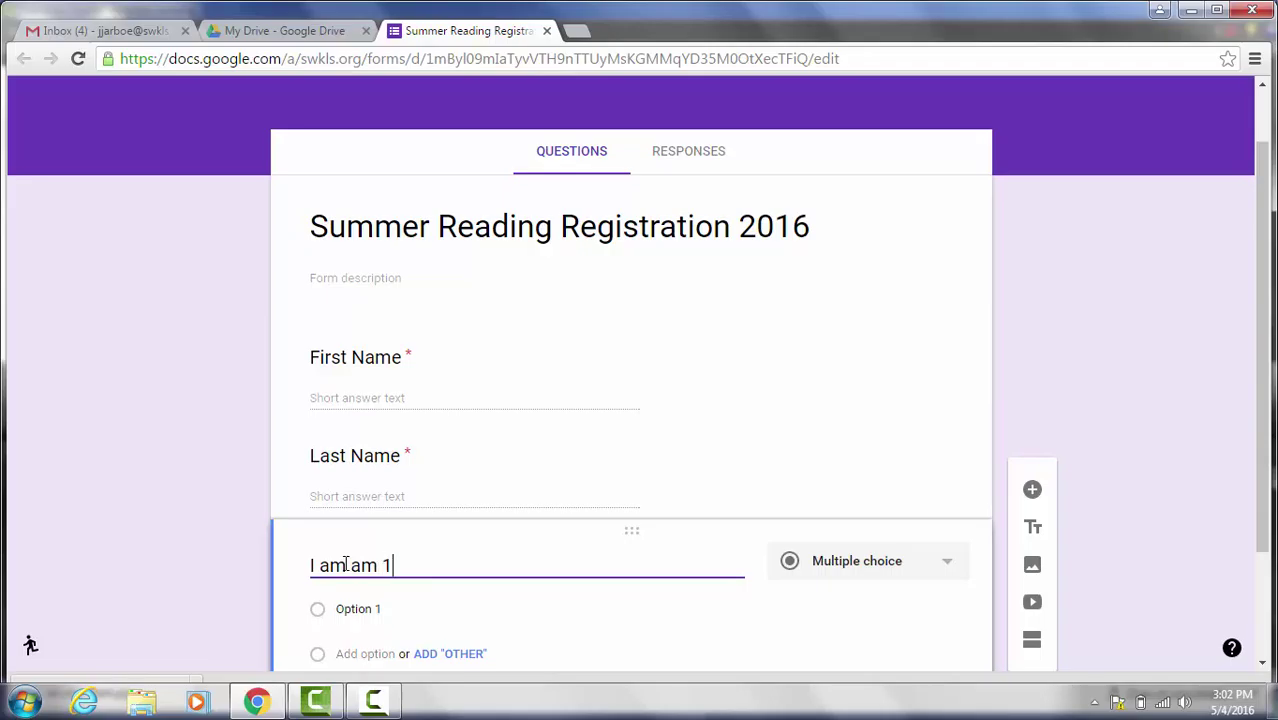
text(8 years or older)
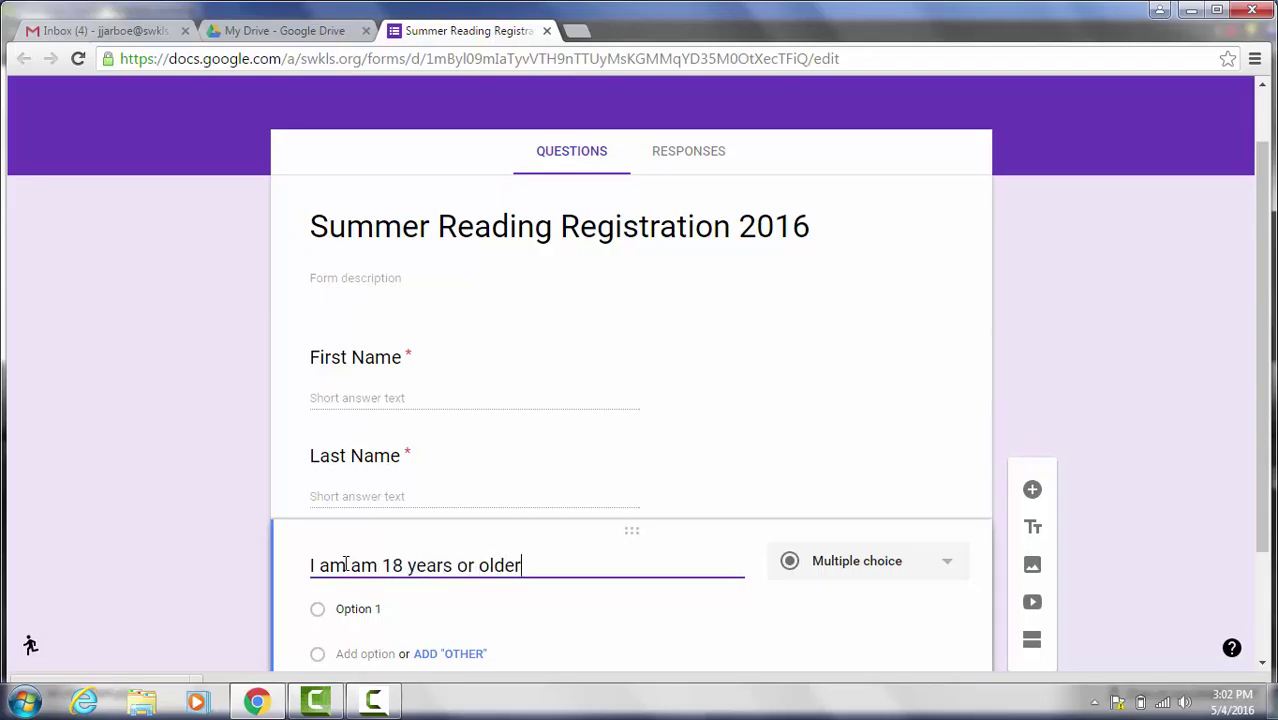
text(...)
click(347, 565)
key(BackSpace)
key(BackSpace)
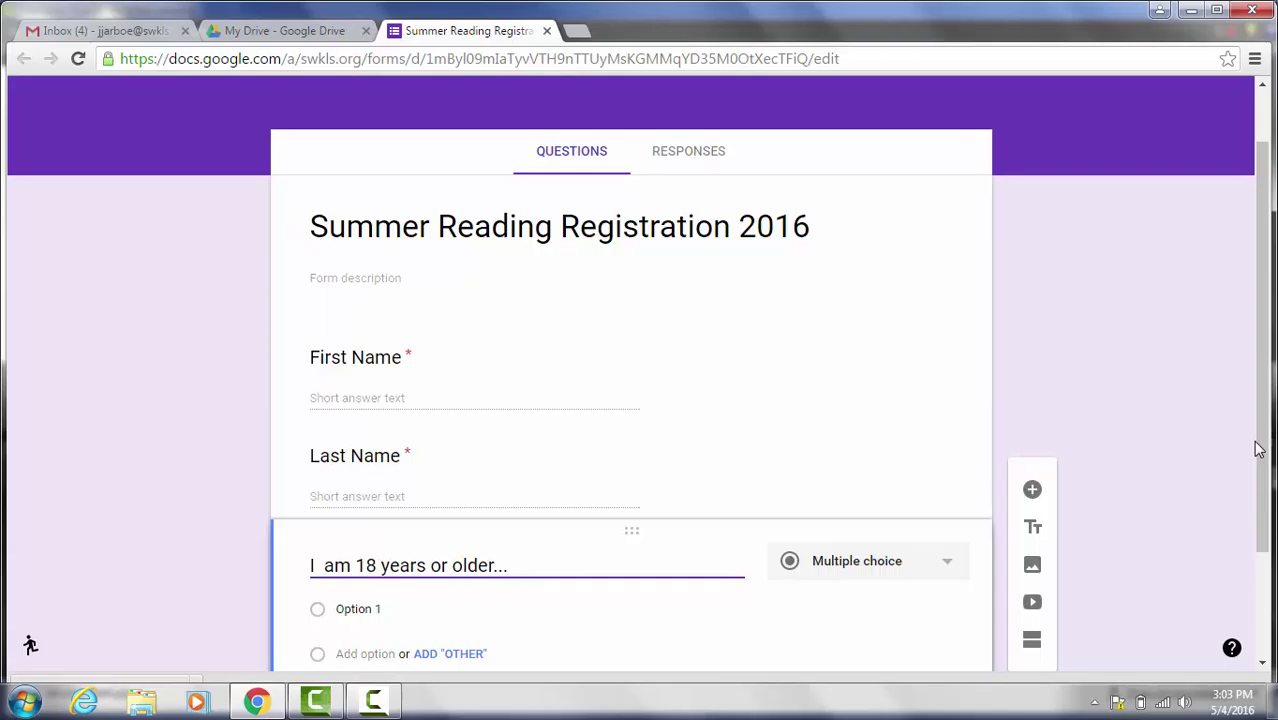
Step: Make the age question a required Dropdown with the answers Yes and No
scroll(1265, 458, down, 1)
click(955, 492)
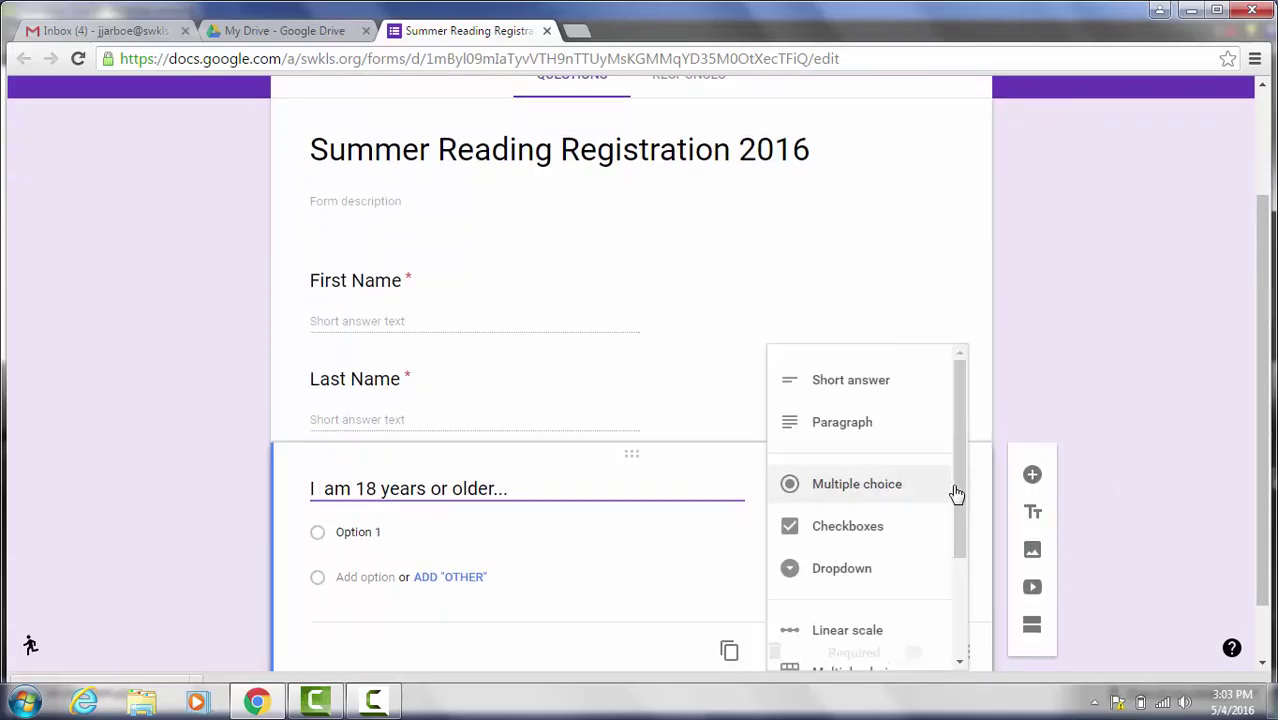
click(839, 582)
click(415, 532)
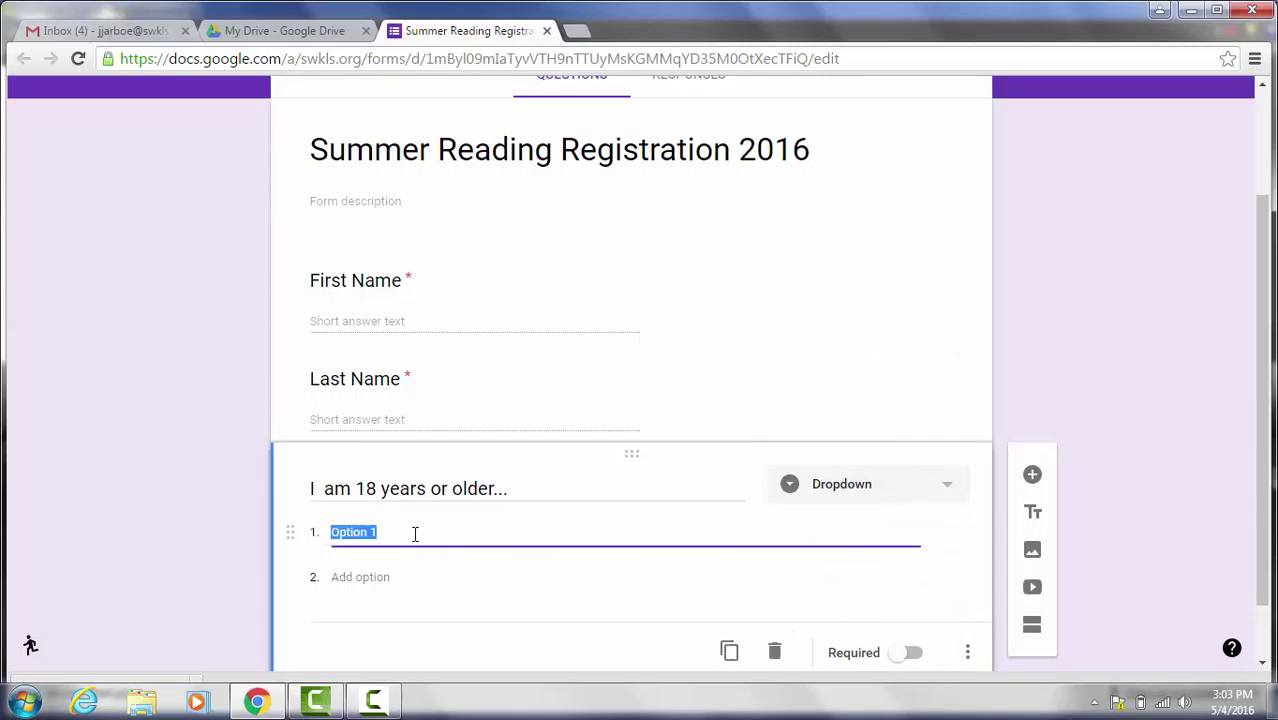
text(YEs)
key(BackSpace)
key(BackSpace)
text(es)
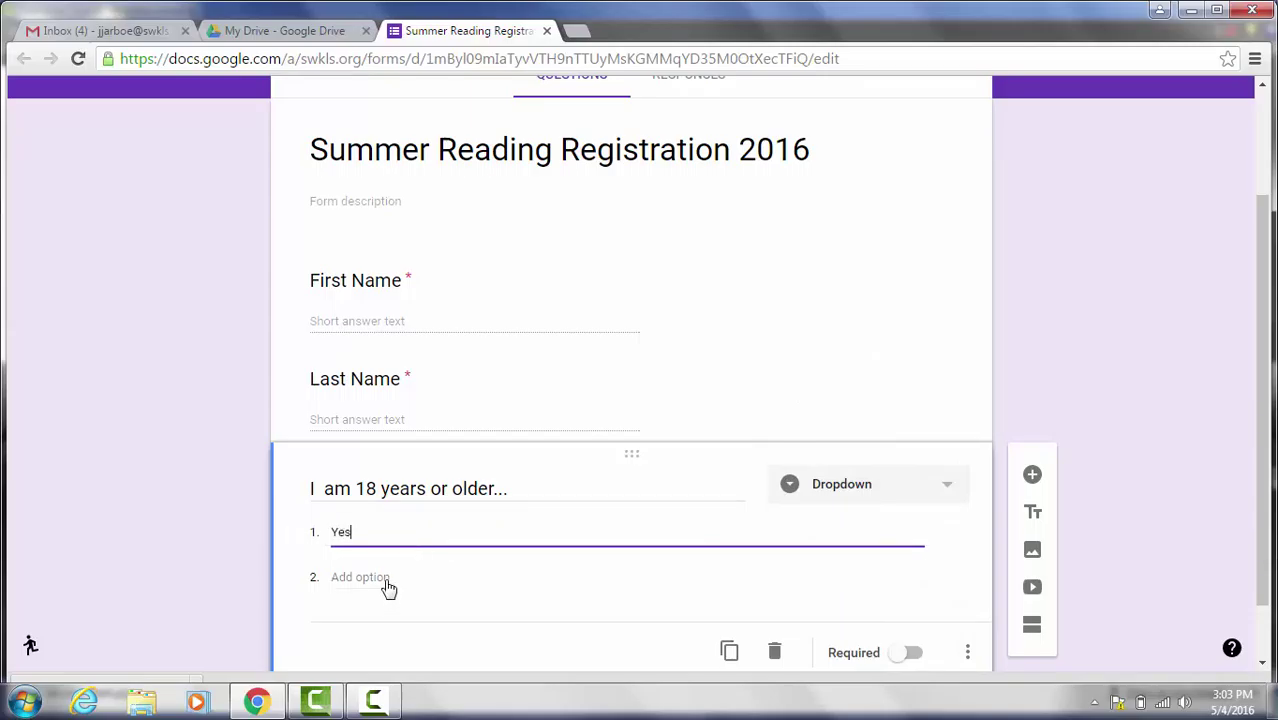
click(388, 585)
text(No)
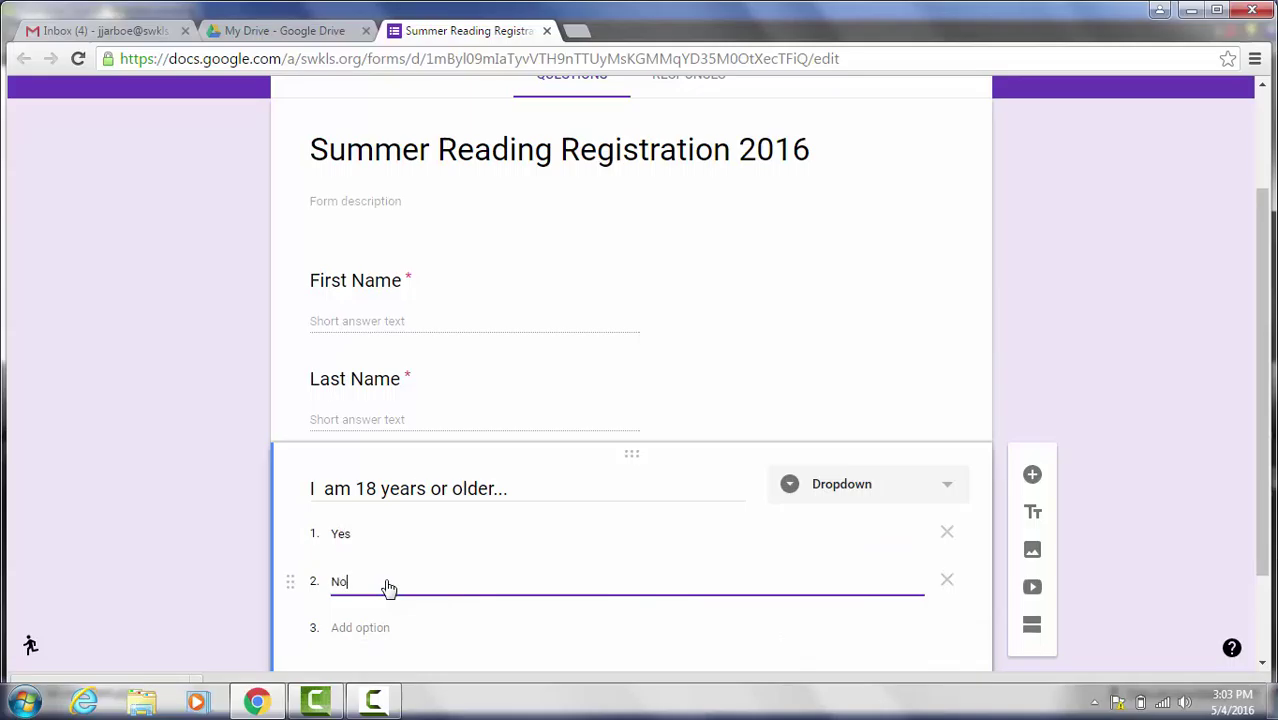
scroll(1268, 410, down, 1)
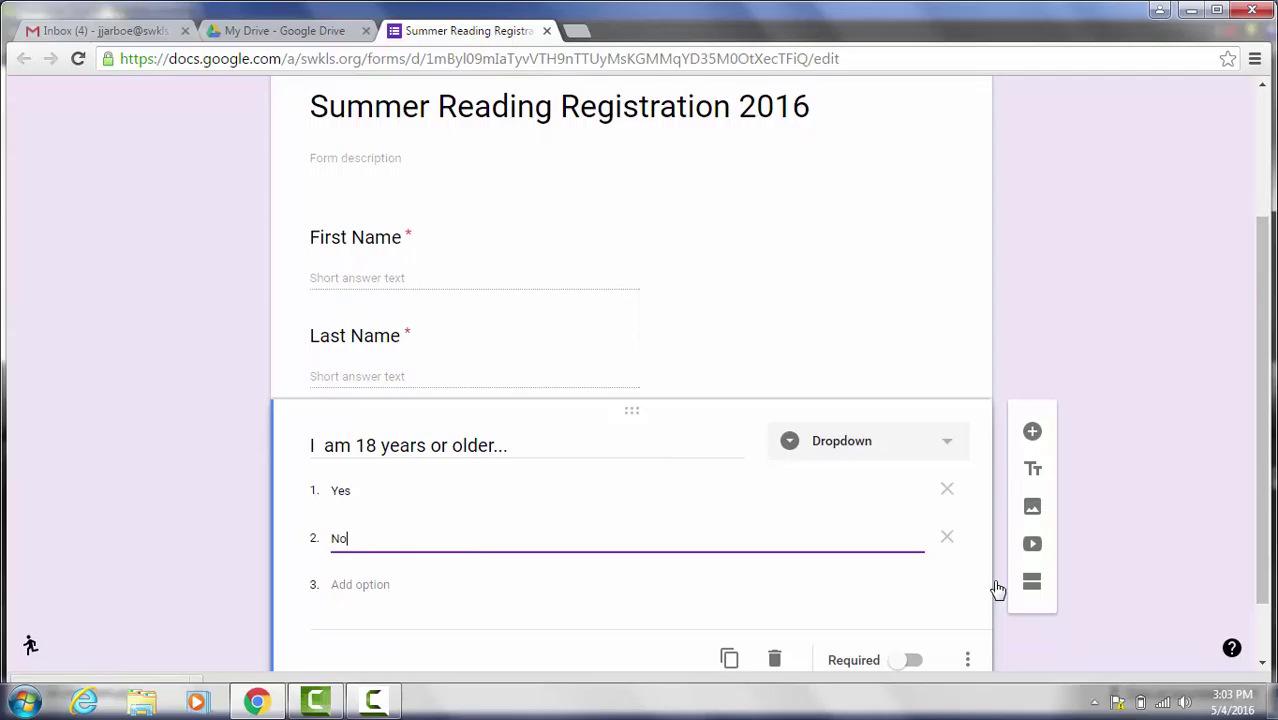
click(910, 661)
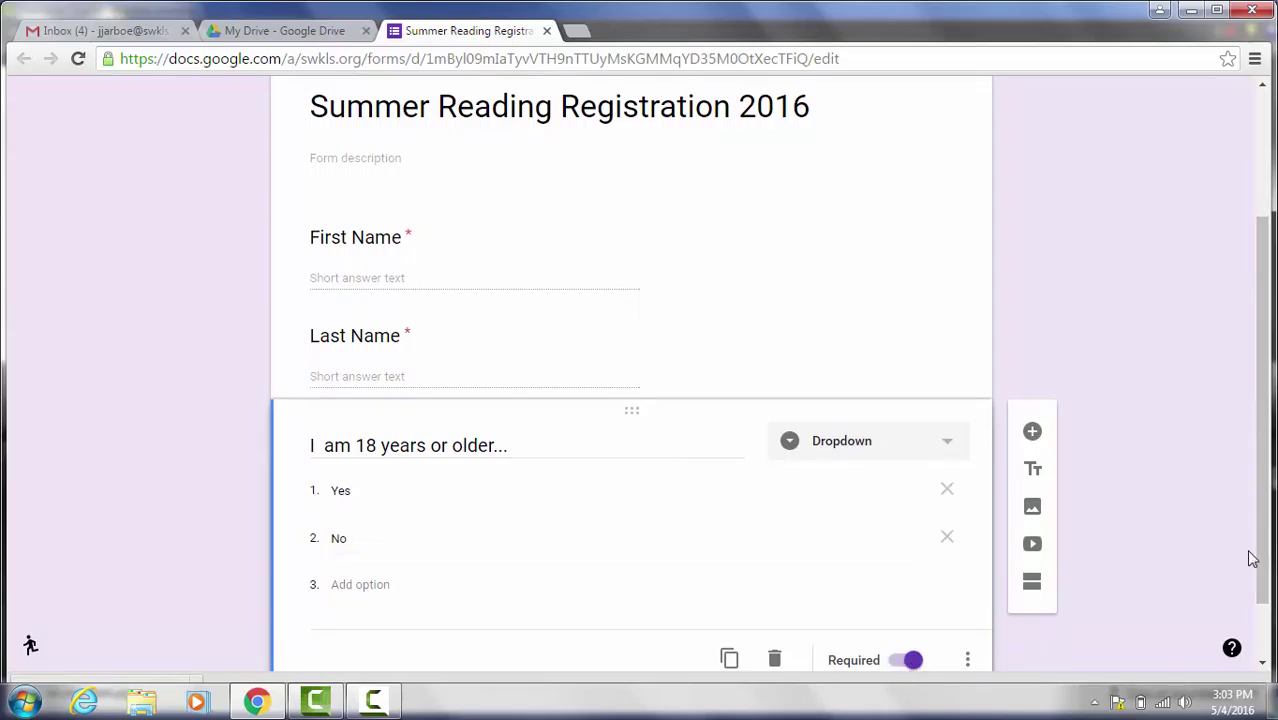
scroll(1266, 558, up, 1)
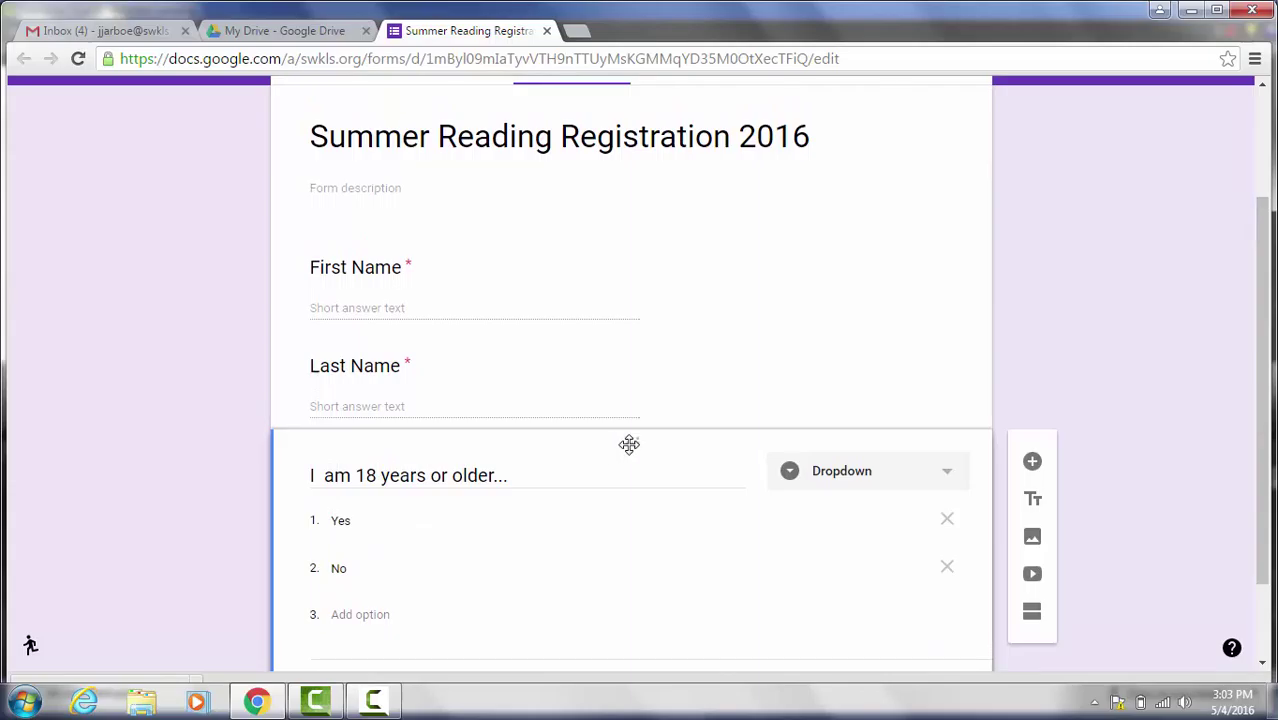
drag(630, 345, 613, 419)
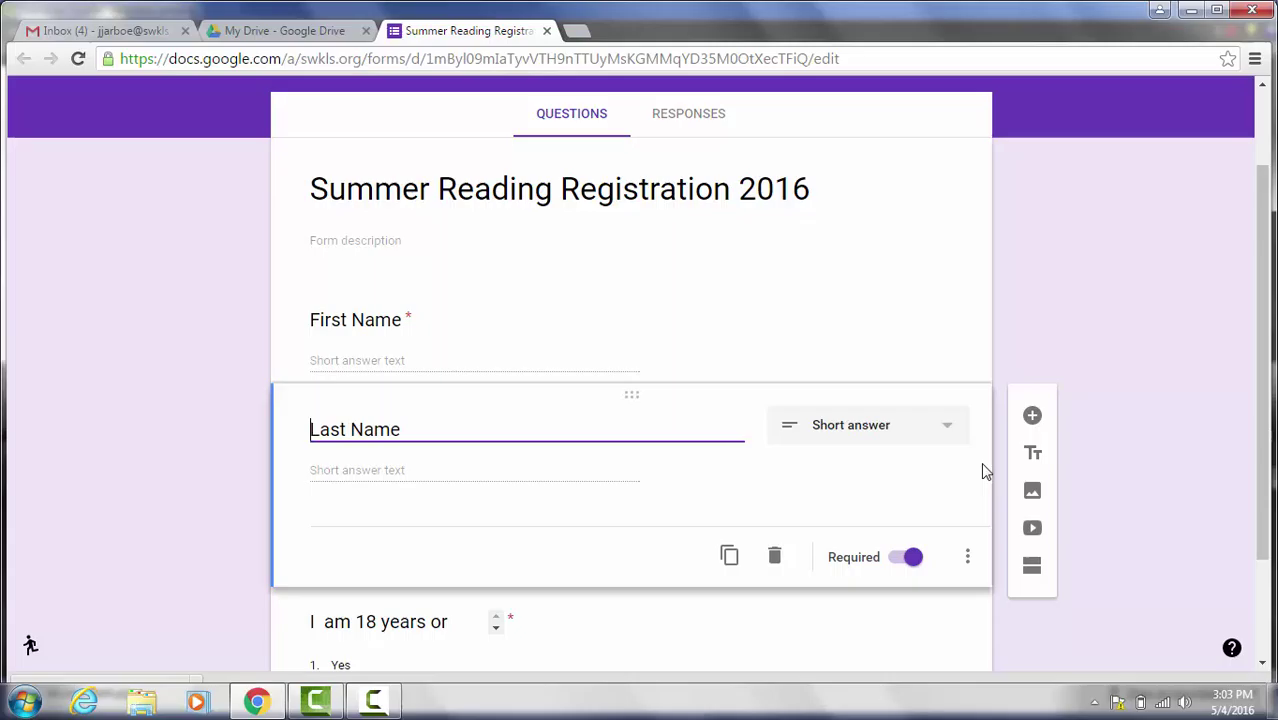
Step: Upload the 'on your mark' picture from the Desktop as a new image item
click(1033, 494)
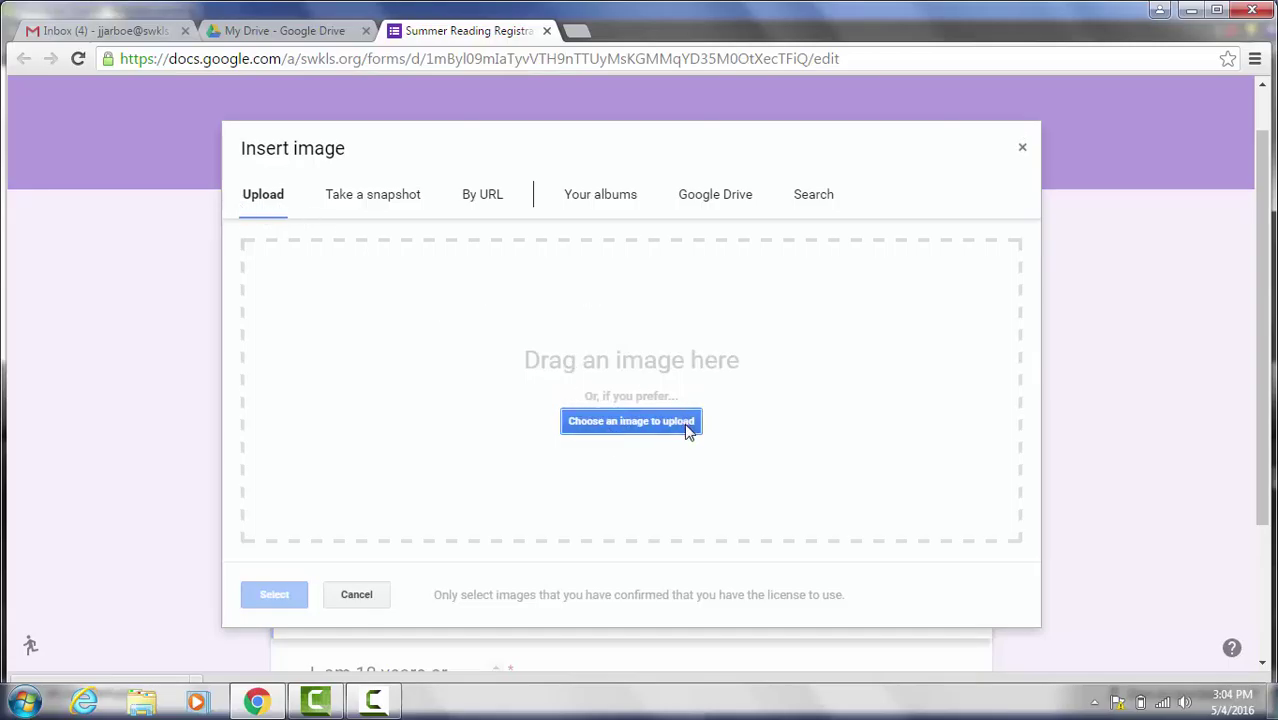
click(688, 428)
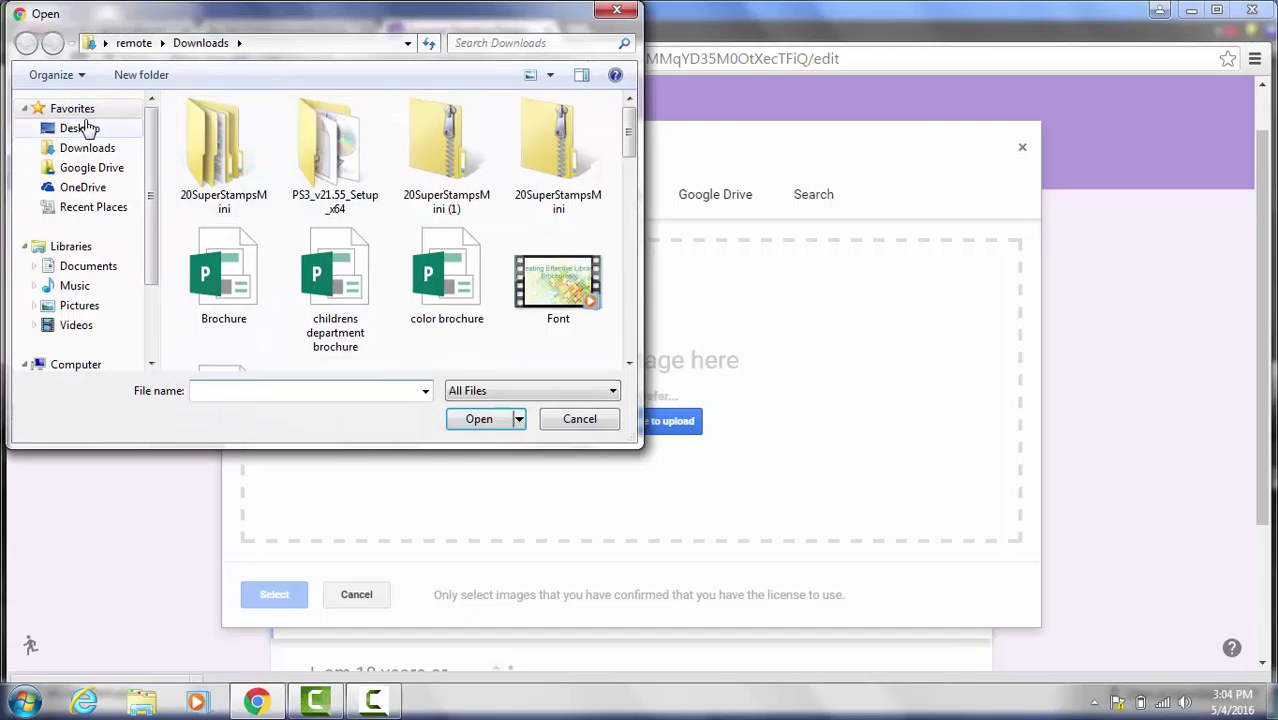
click(84, 127)
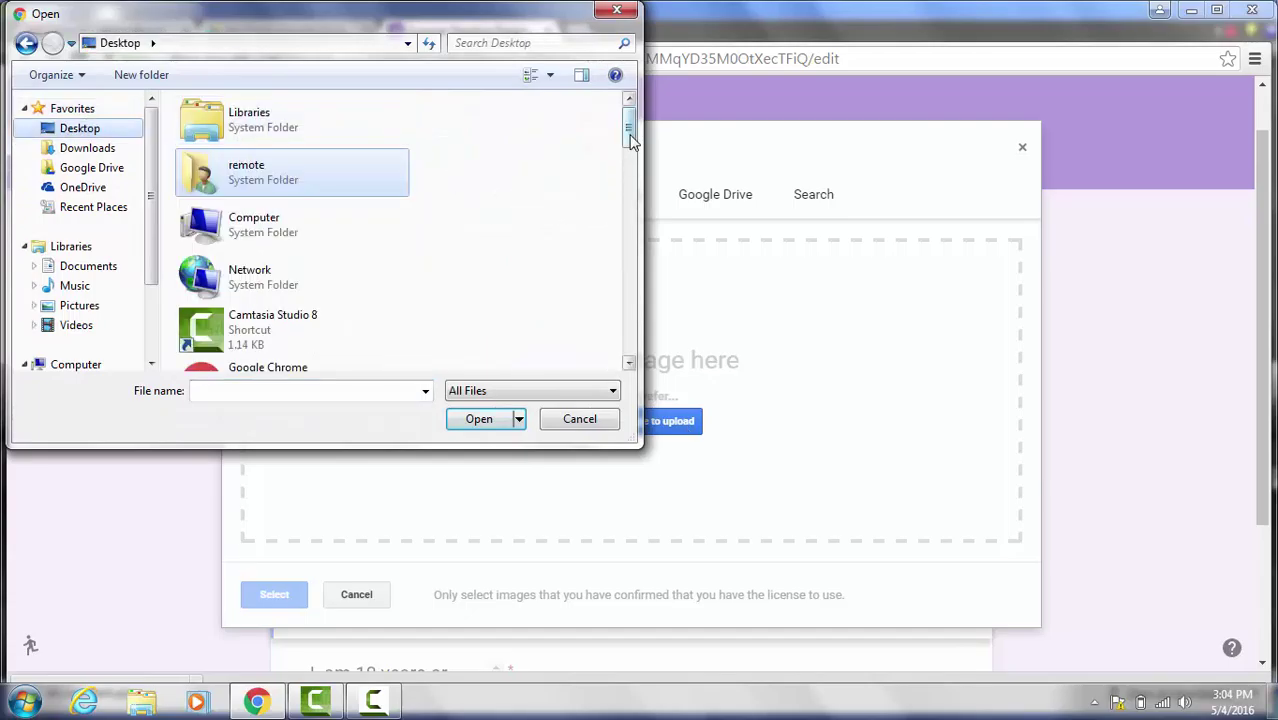
drag(629, 140, 640, 272)
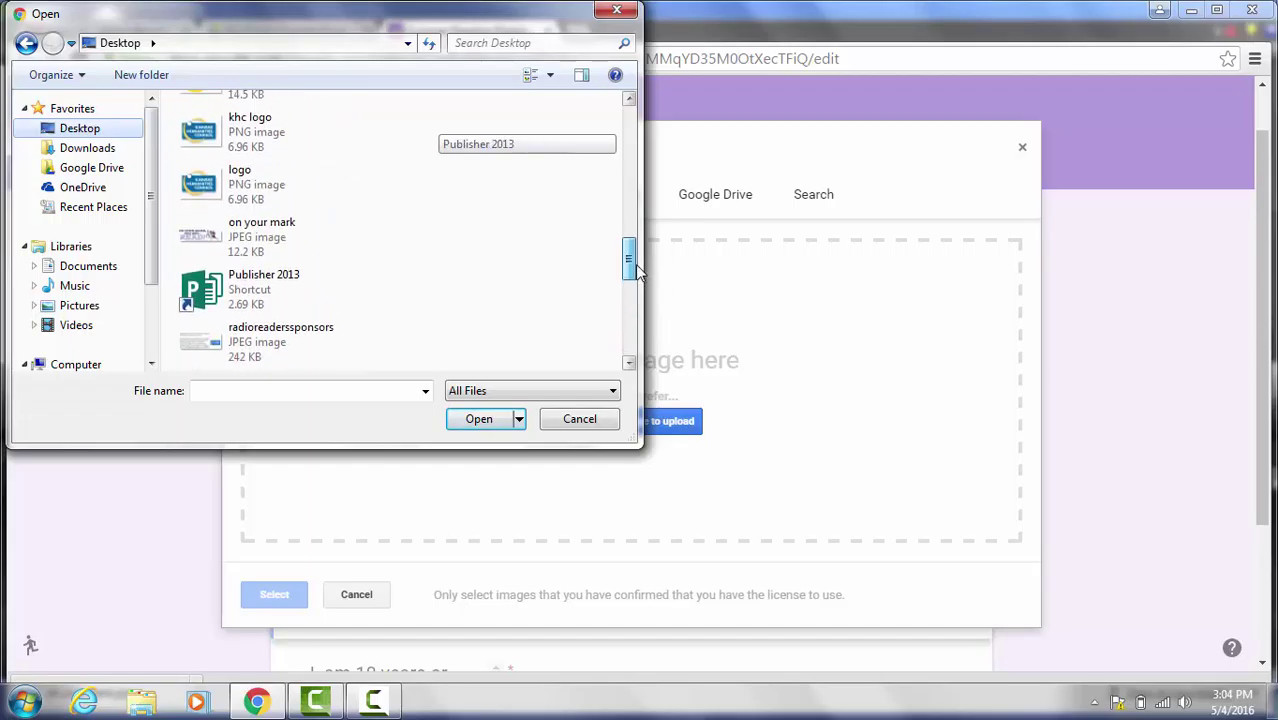
click(288, 236)
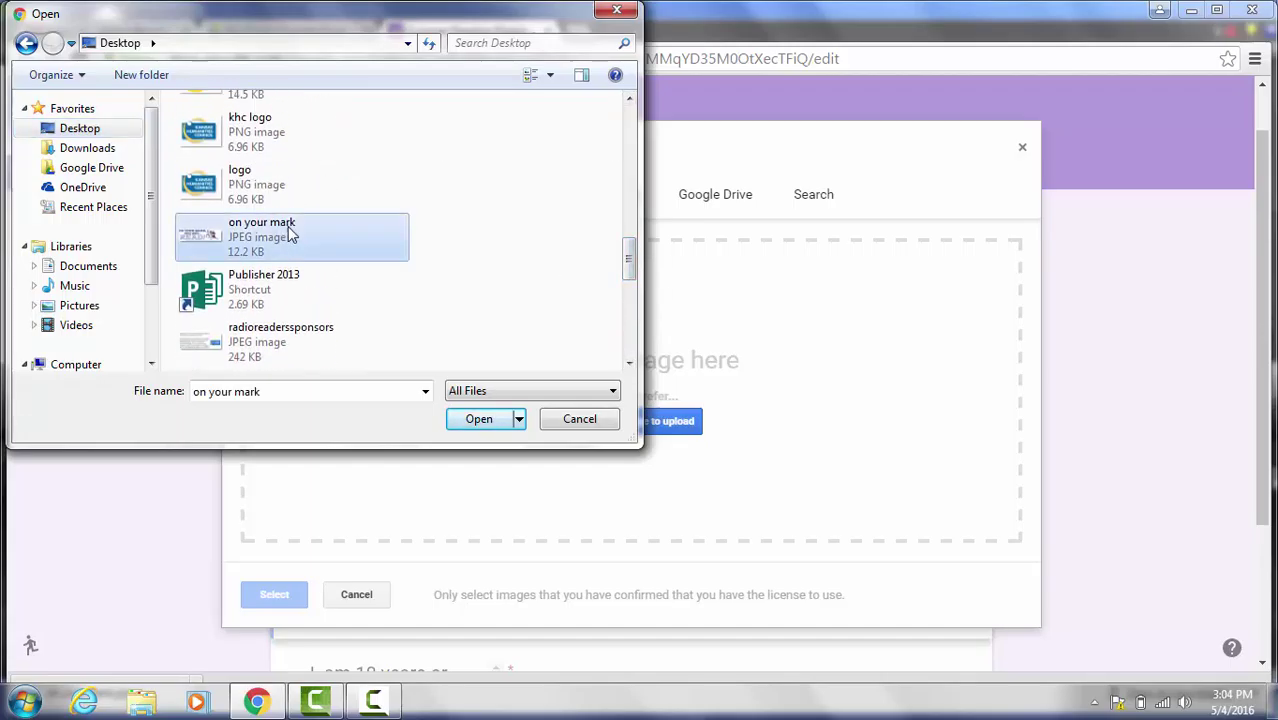
click(480, 420)
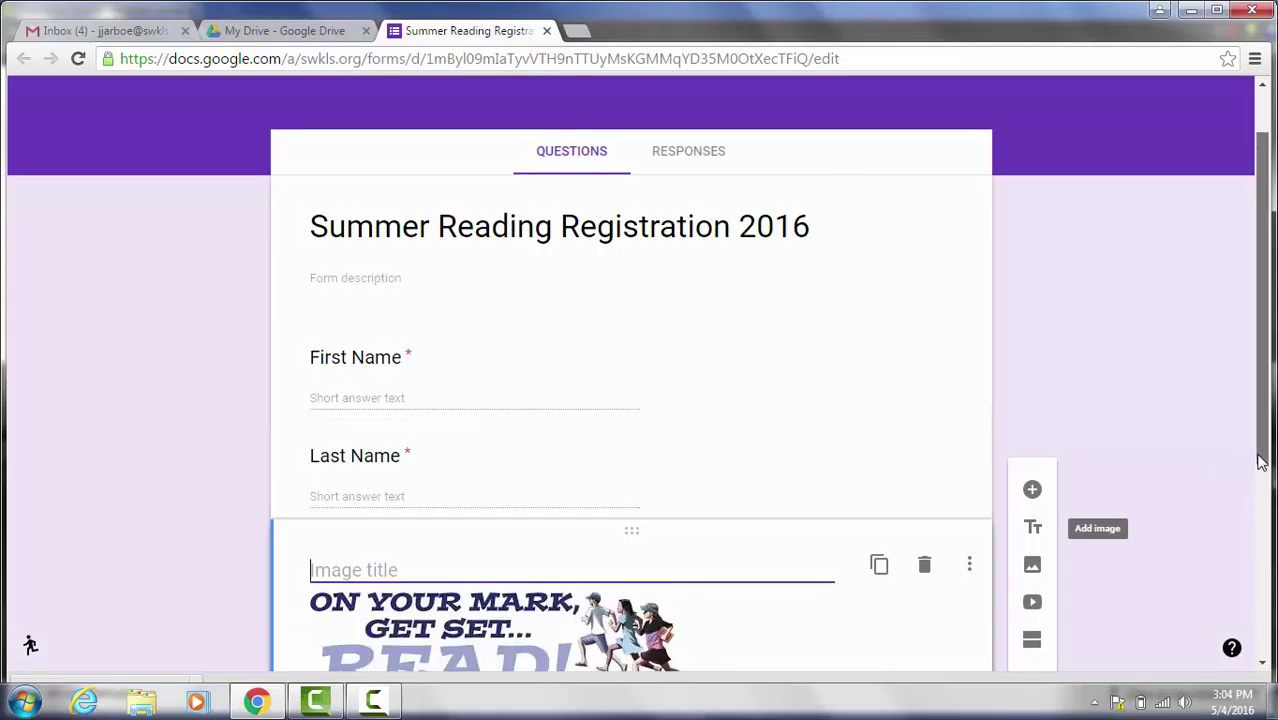
Step: Drag the 'on your mark' image item up above the First Name question
drag(636, 500, 628, 266)
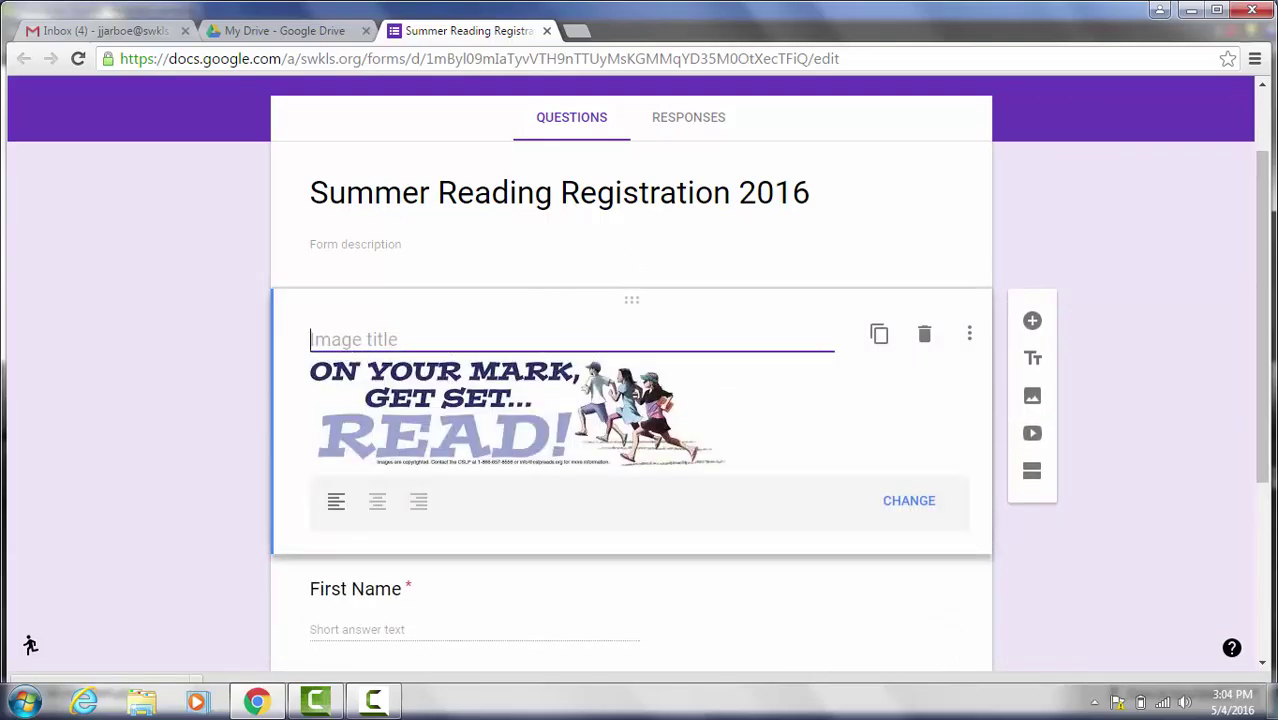
drag(1266, 413, 1264, 352)
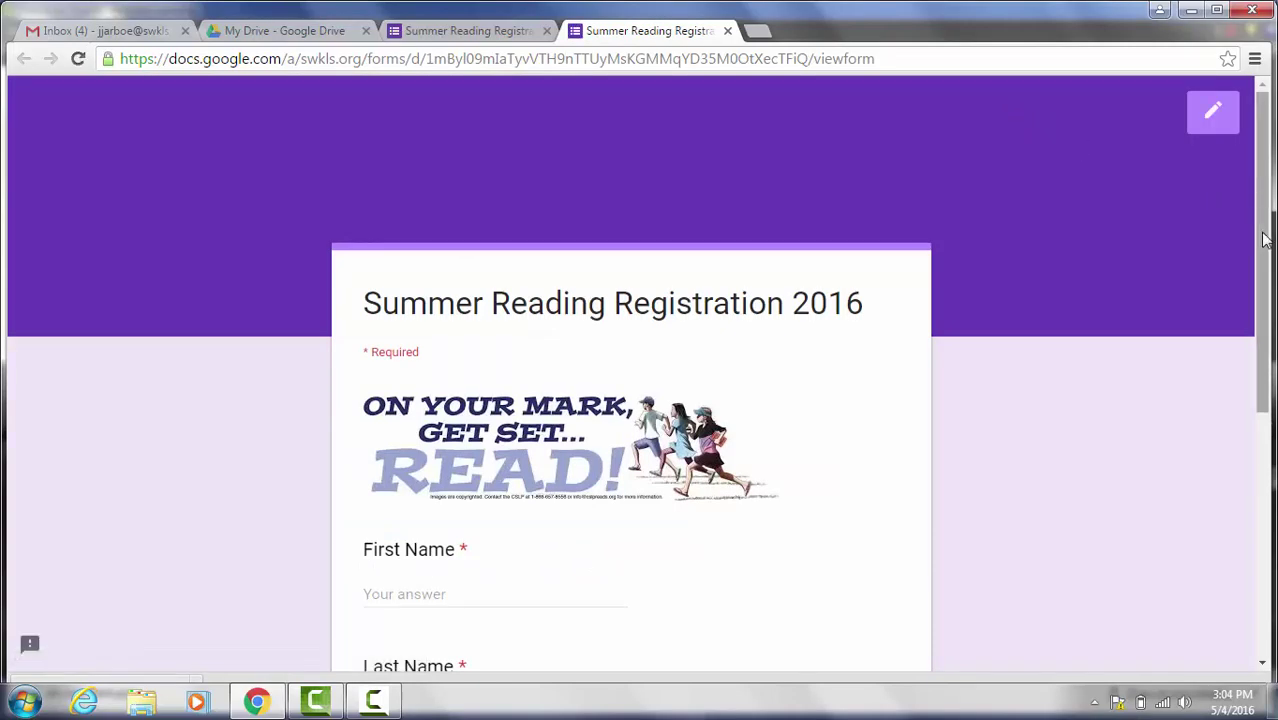
Step: Scroll through the respondent preview, then close the preview tab
drag(1264, 240, 1275, 400)
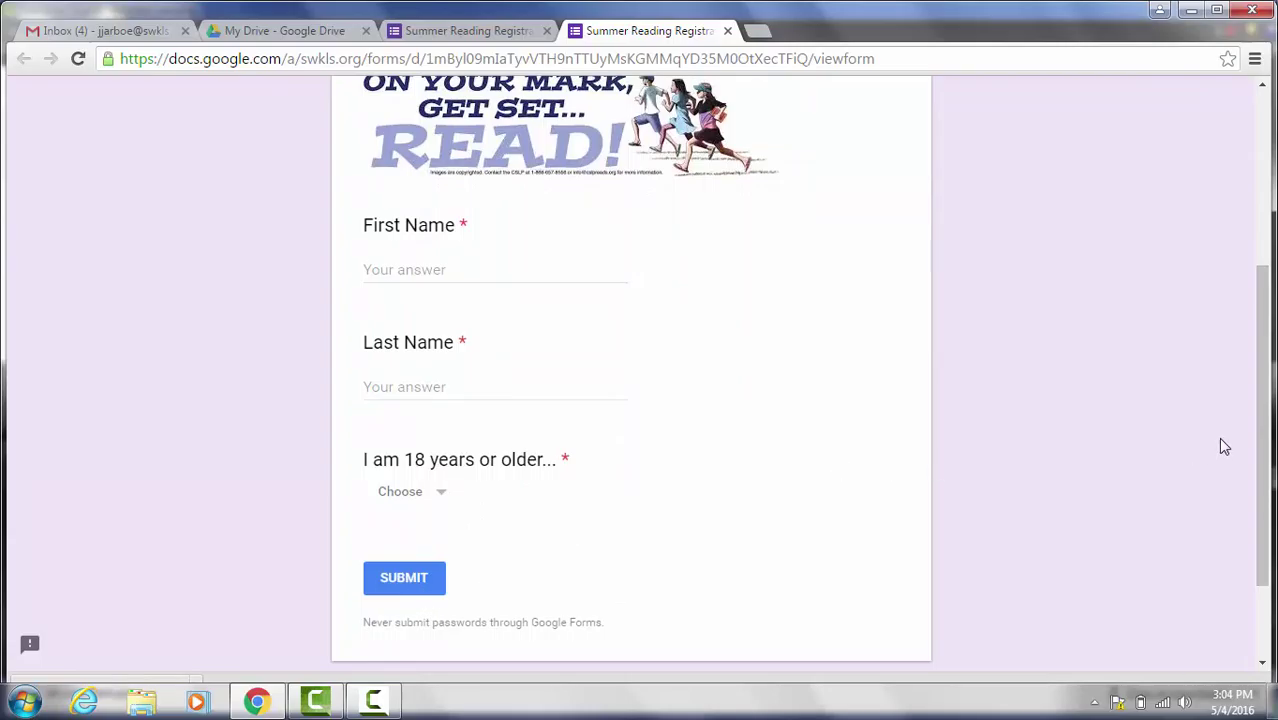
scroll(1267, 506, up, 1)
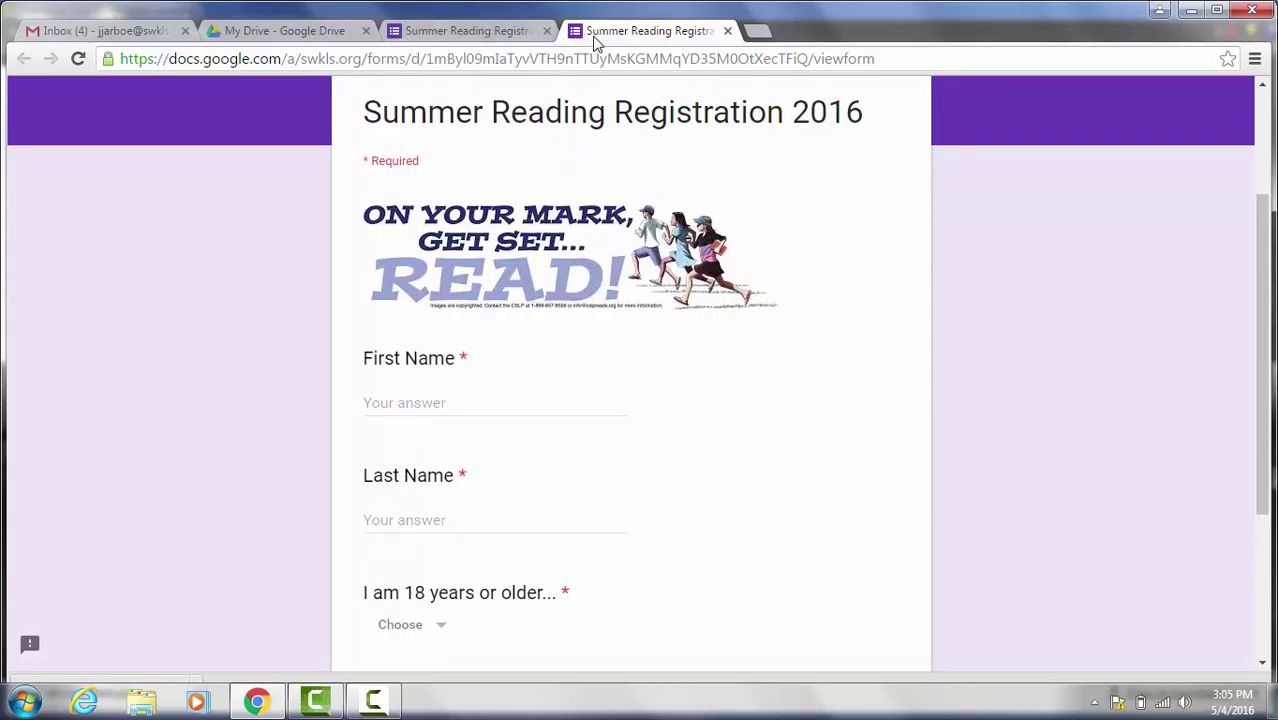
click(728, 31)
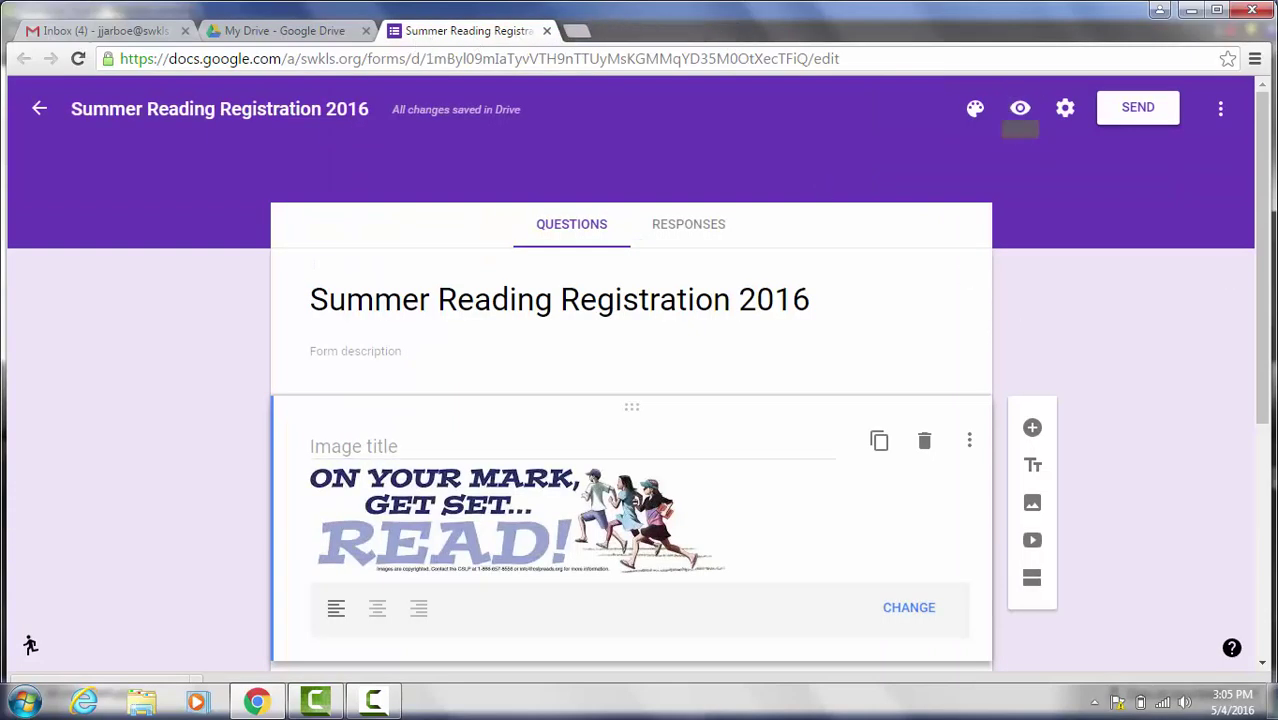
Step: Try indigo, light blue and teal theme colours, settling on indigo
click(977, 112)
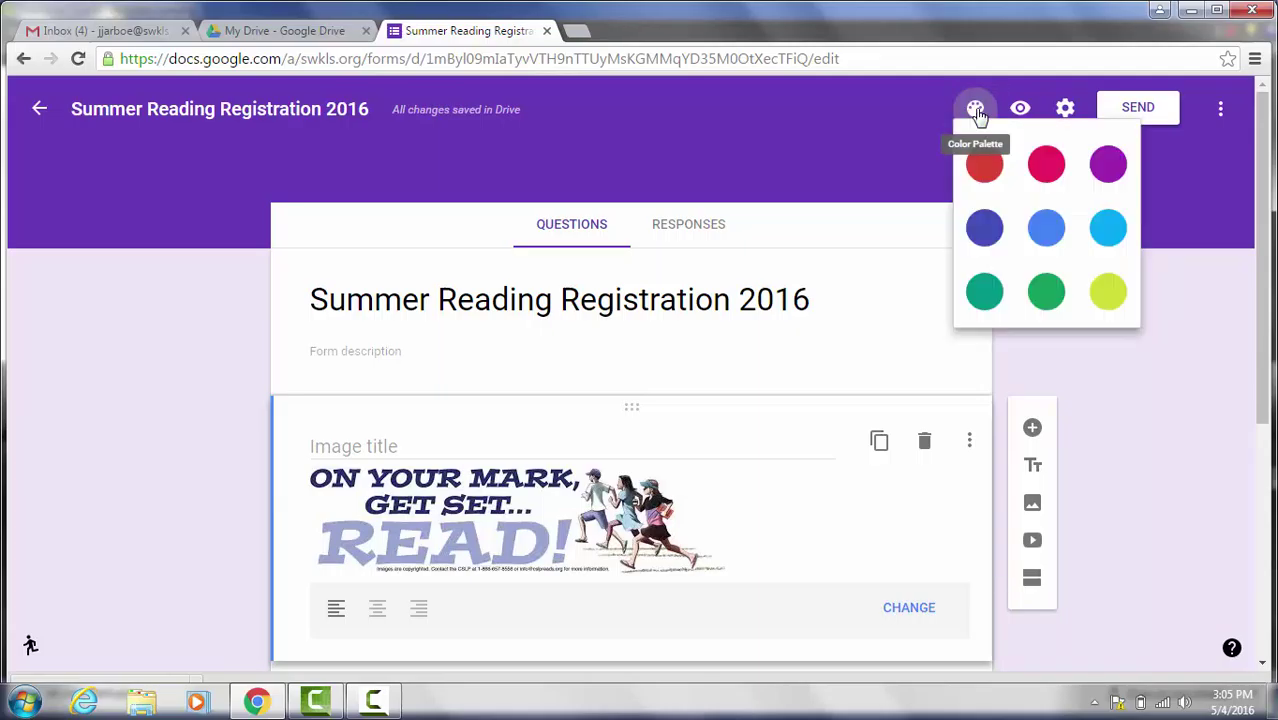
click(985, 243)
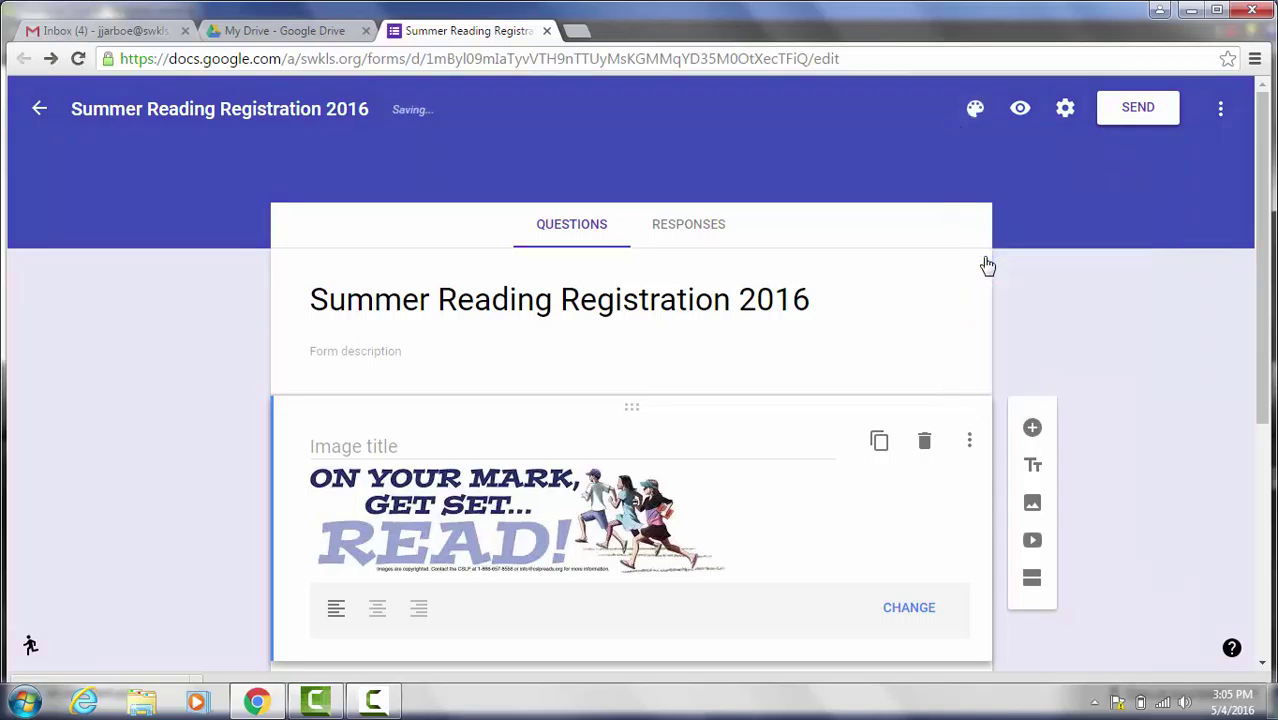
click(975, 112)
click(1107, 237)
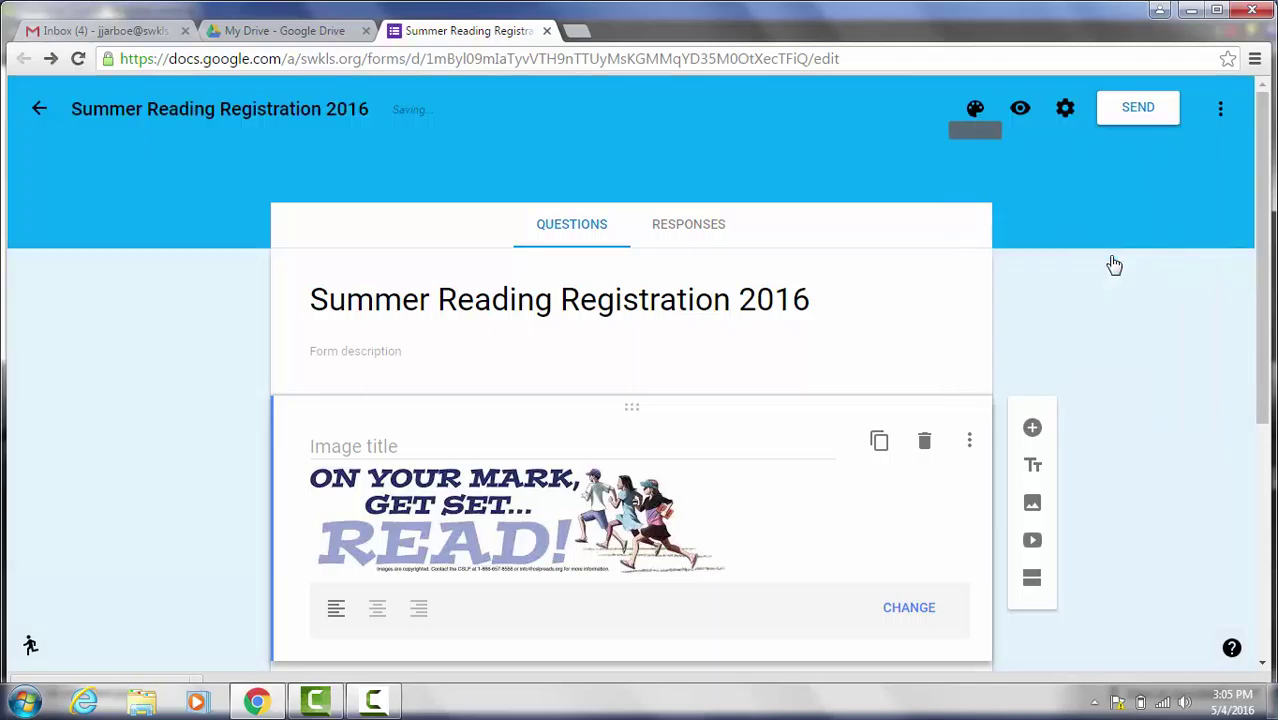
click(977, 109)
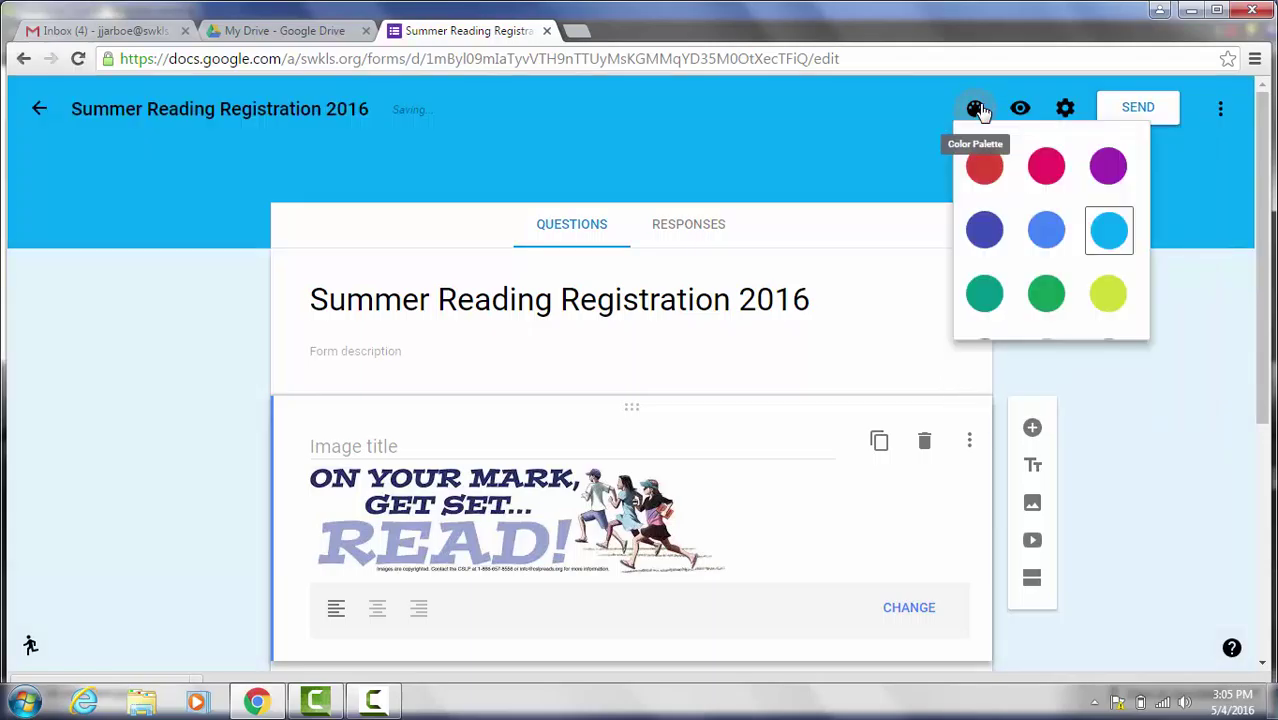
click(1165, 252)
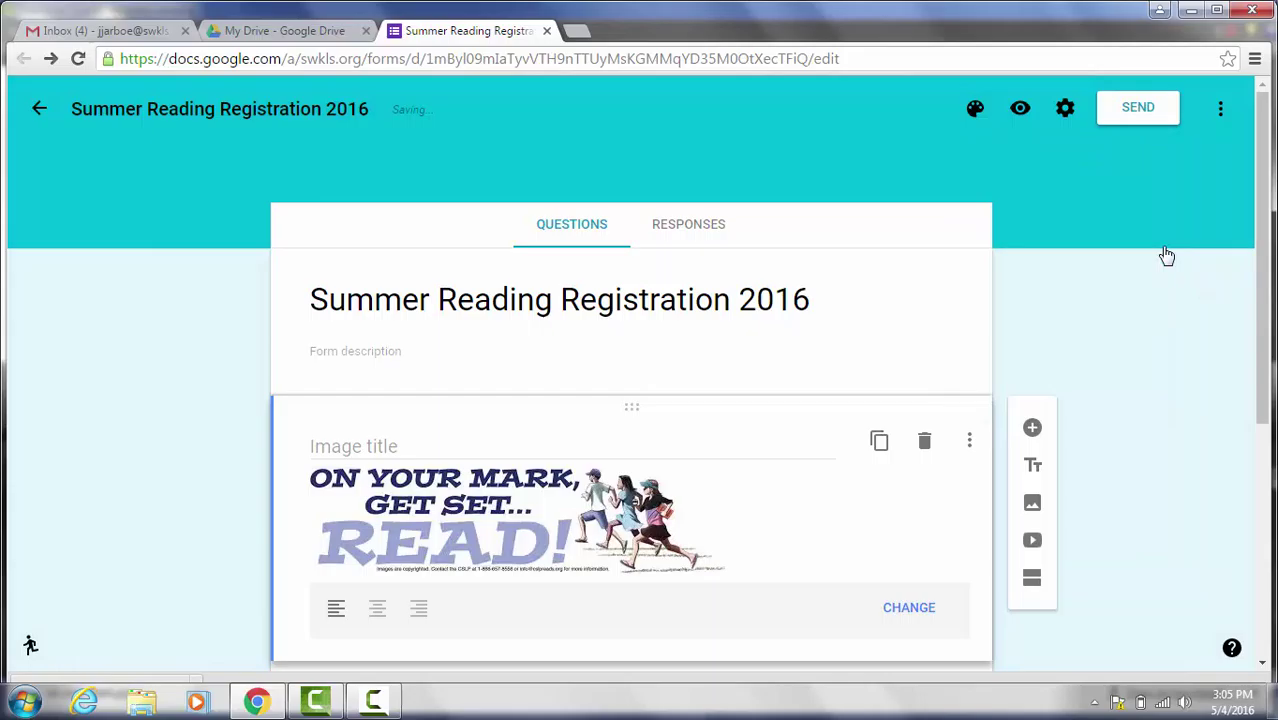
click(975, 108)
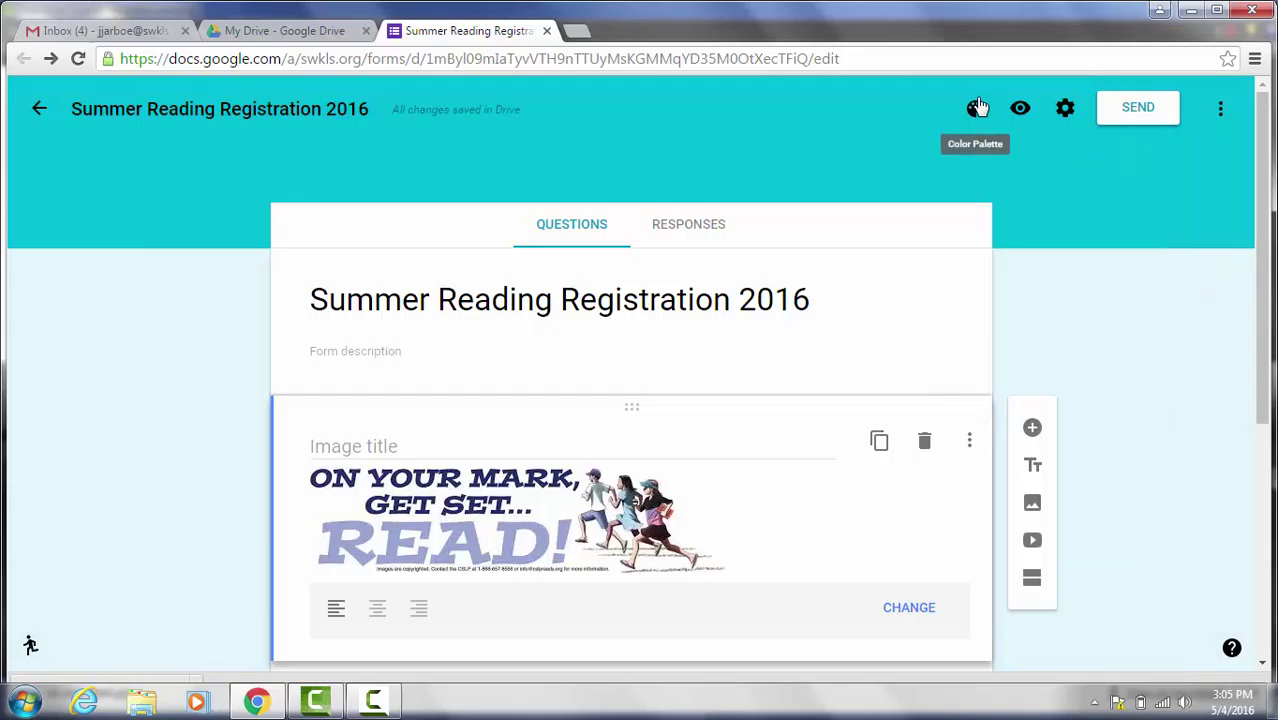
click(985, 240)
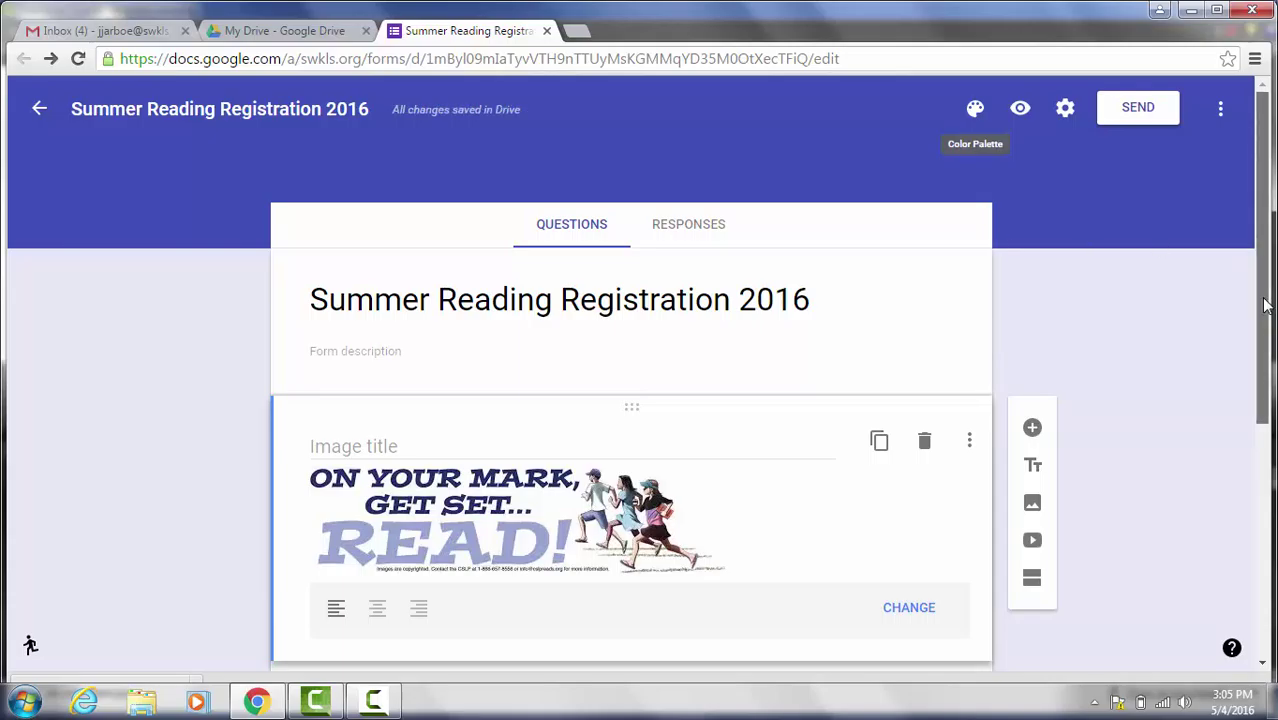
drag(1265, 307, 1270, 288)
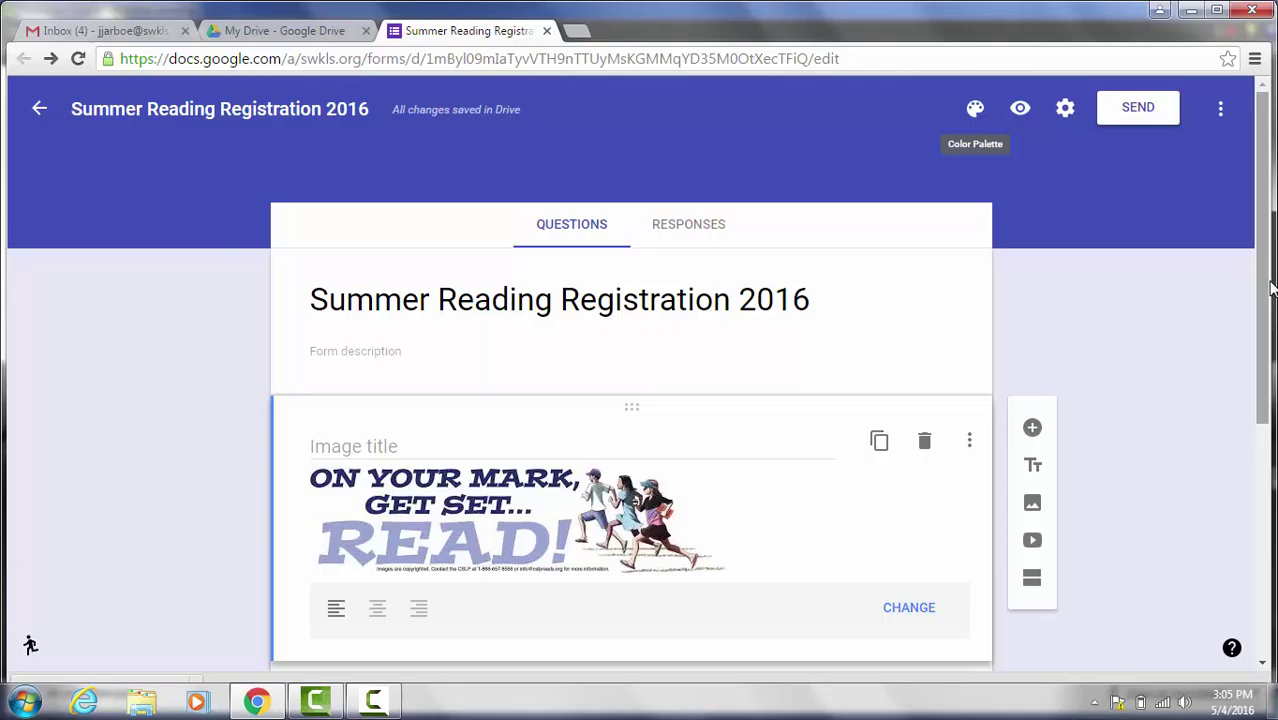
Step: In form settings, set 'Who can respond?' to Anyone
click(1066, 110)
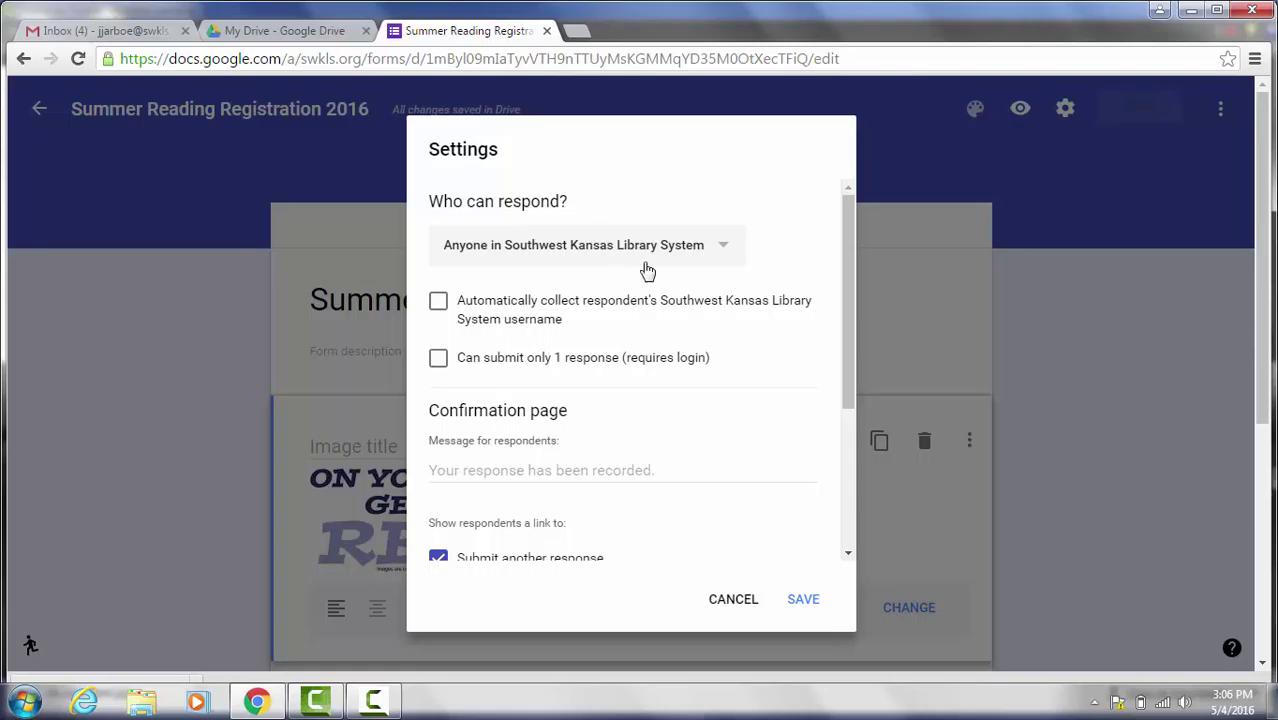
click(725, 251)
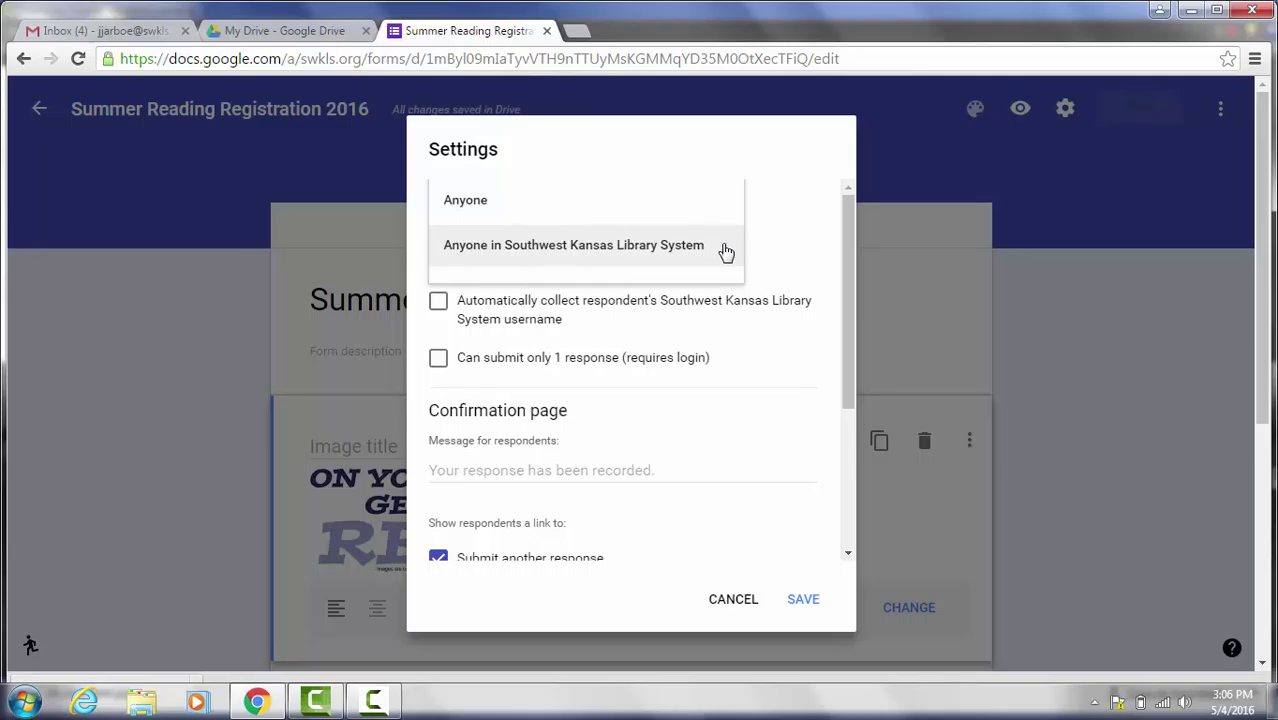
click(492, 201)
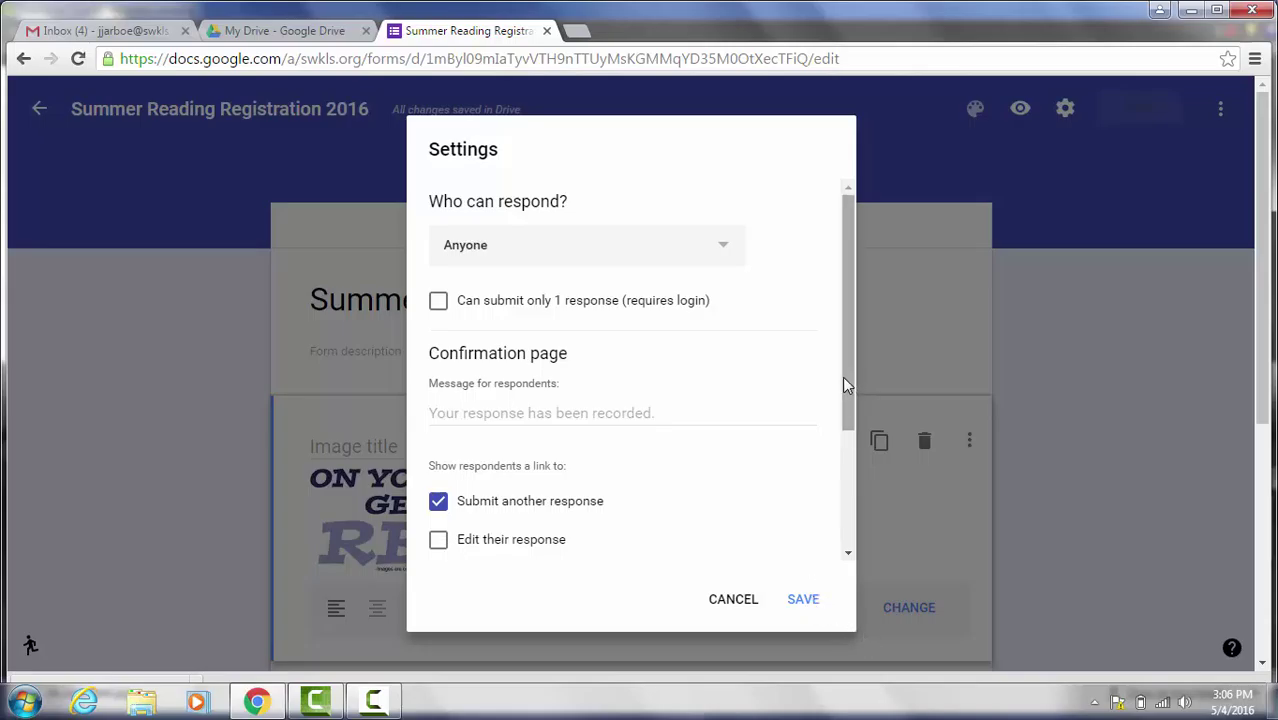
drag(842, 376, 860, 492)
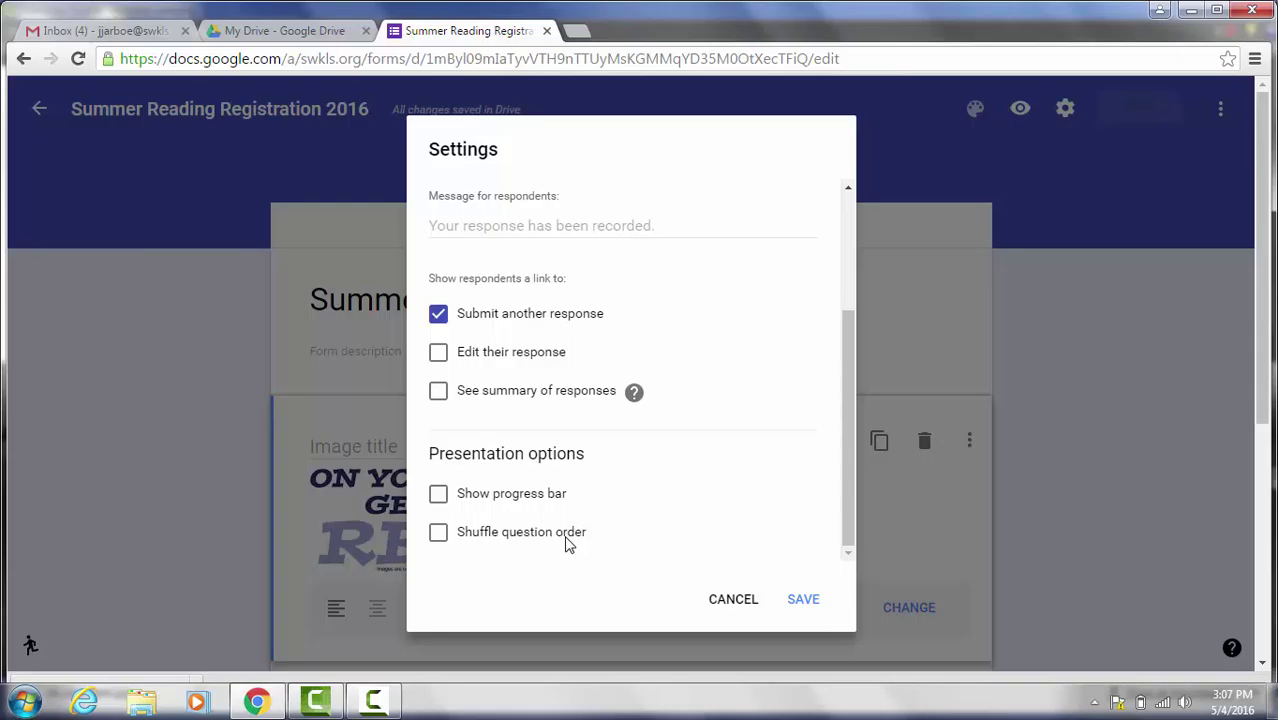
Step: Save the updated response settings
click(805, 601)
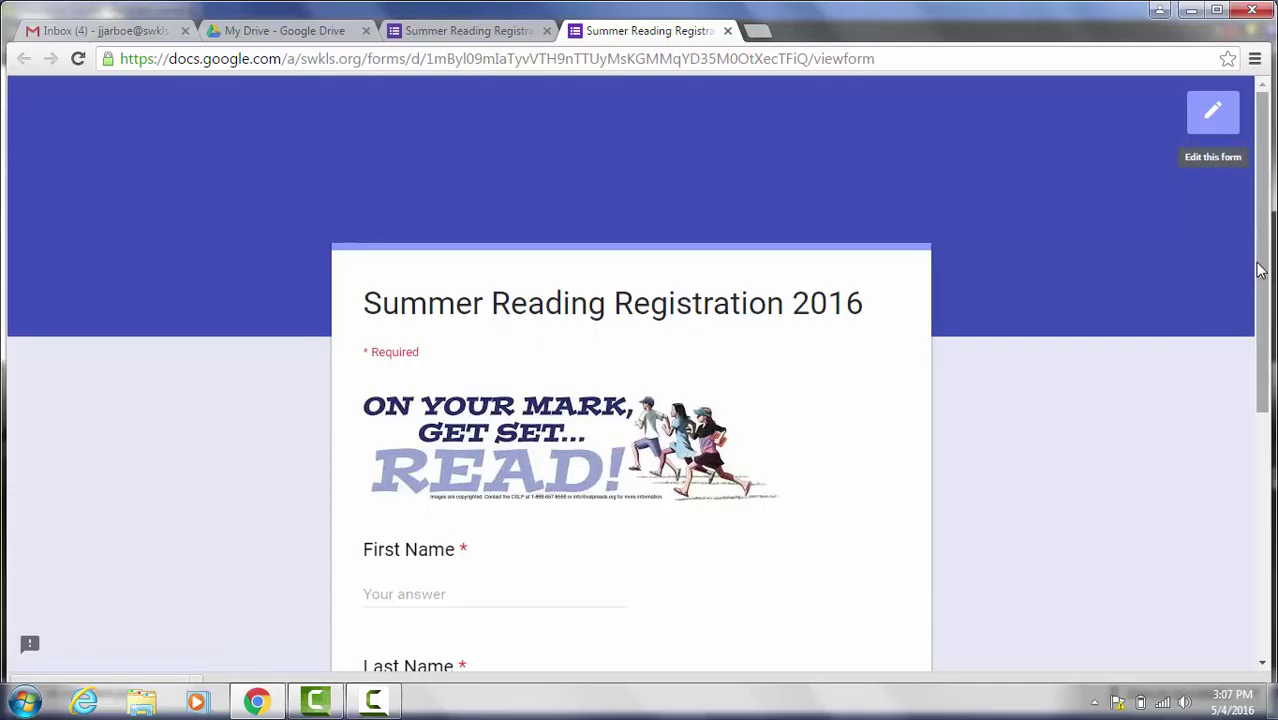
Step: Scroll through the respondent preview, then return to the form editor tab
scroll(1260, 270, down, 4)
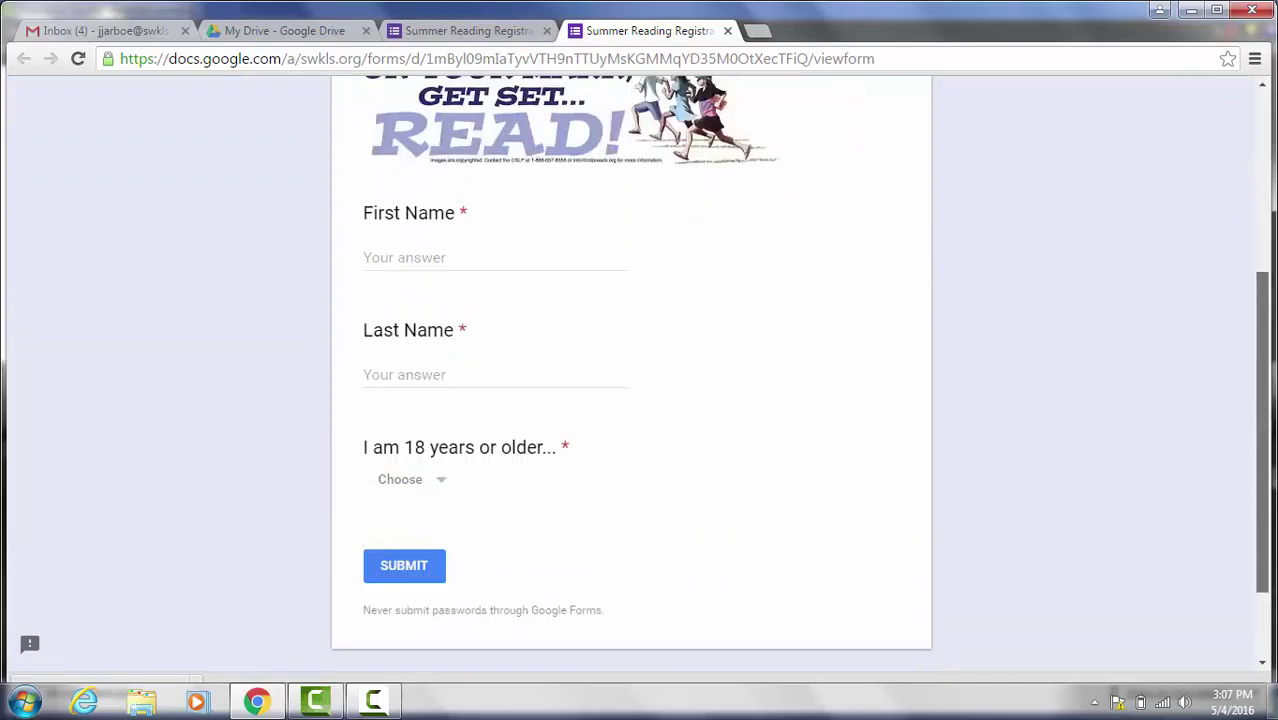
scroll(1260, 270, up, 2)
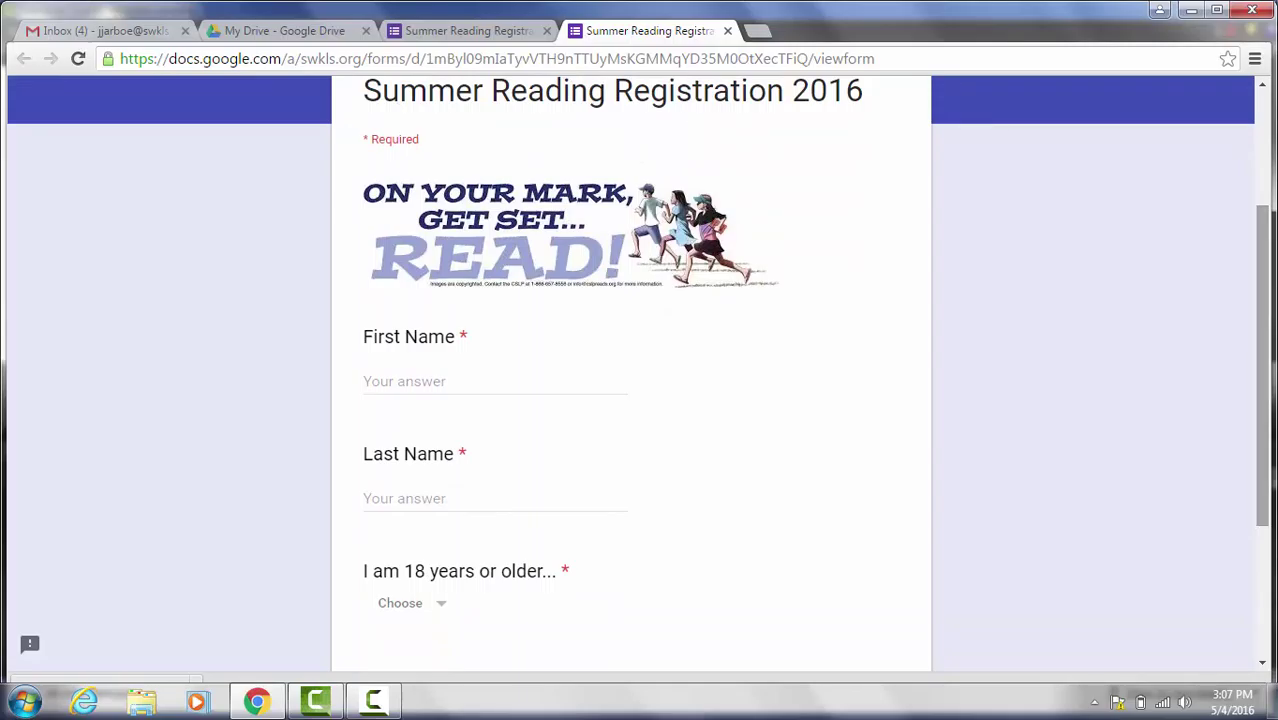
drag(1268, 385, 1265, 292)
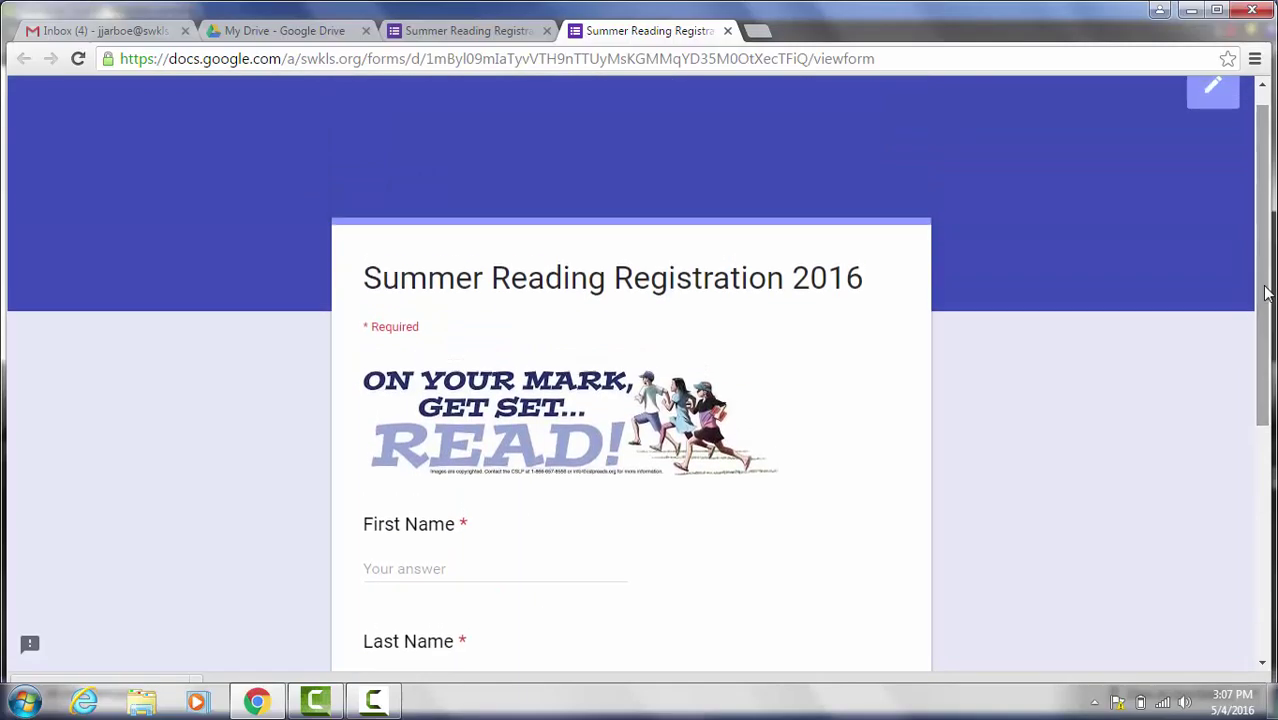
click(466, 26)
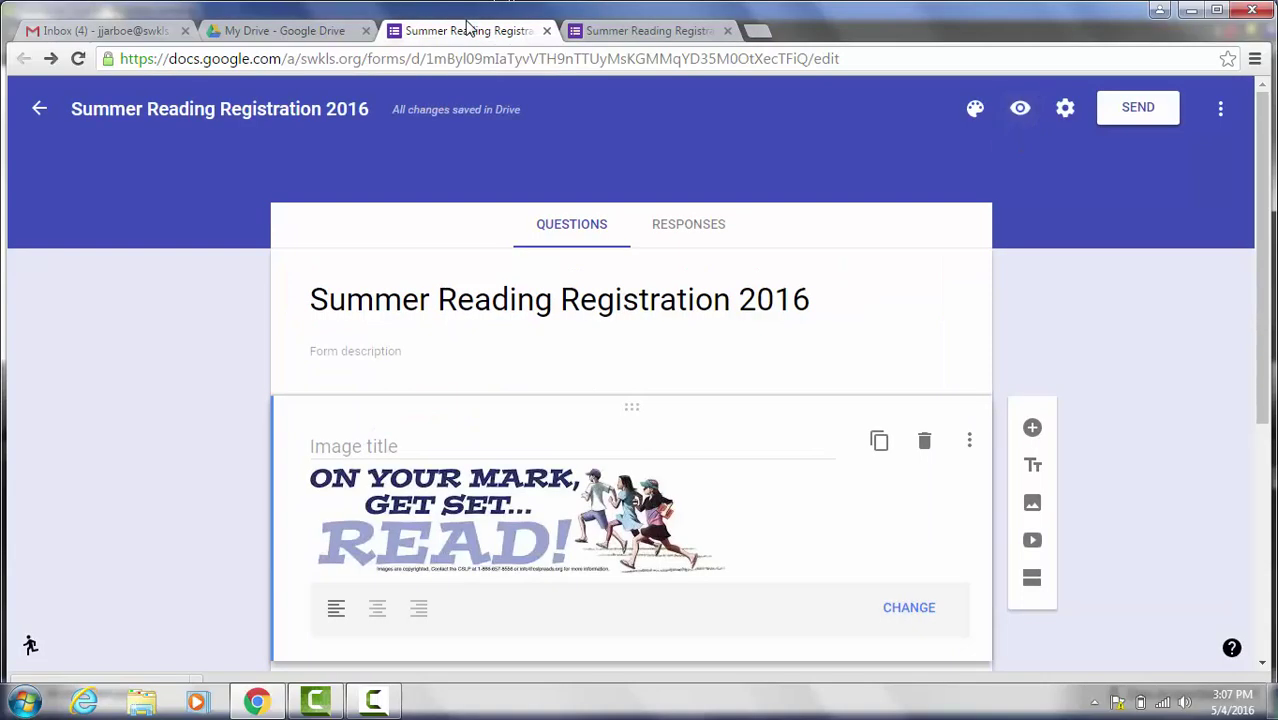